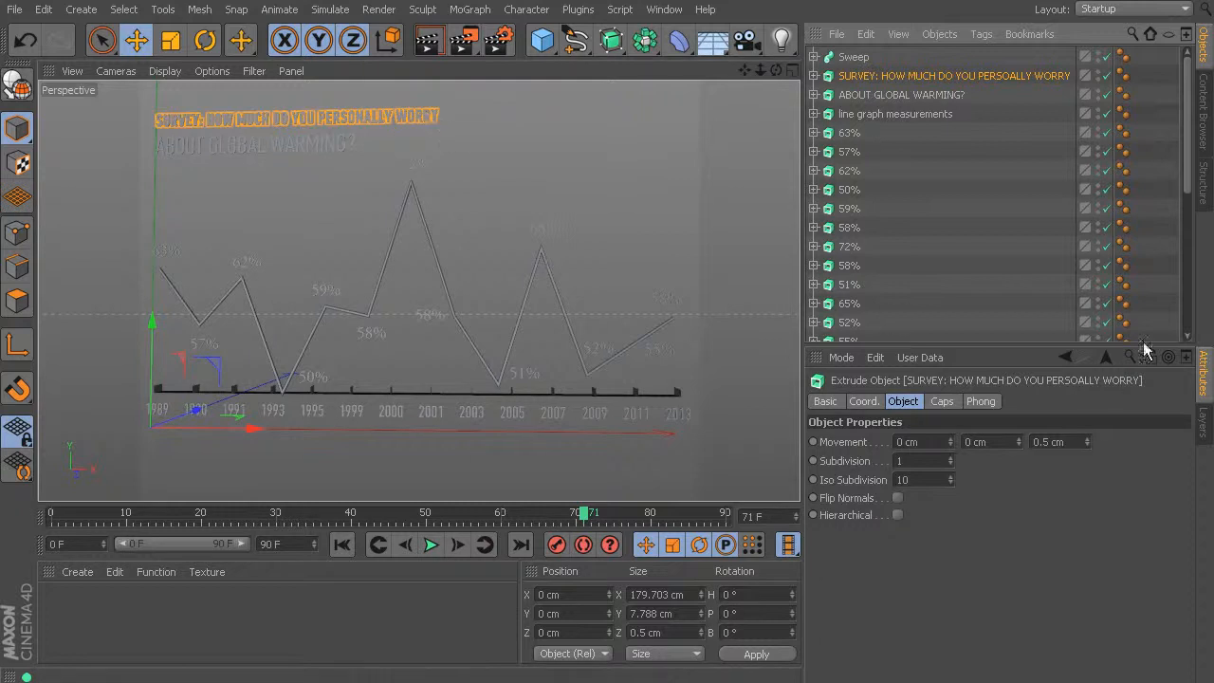
Examine the SURVEY title's Extrude object and the spline nested inside it
{"action": "left_click", "coordinate": [814, 76]}
{"action": "left_click", "coordinate": [860, 96]}
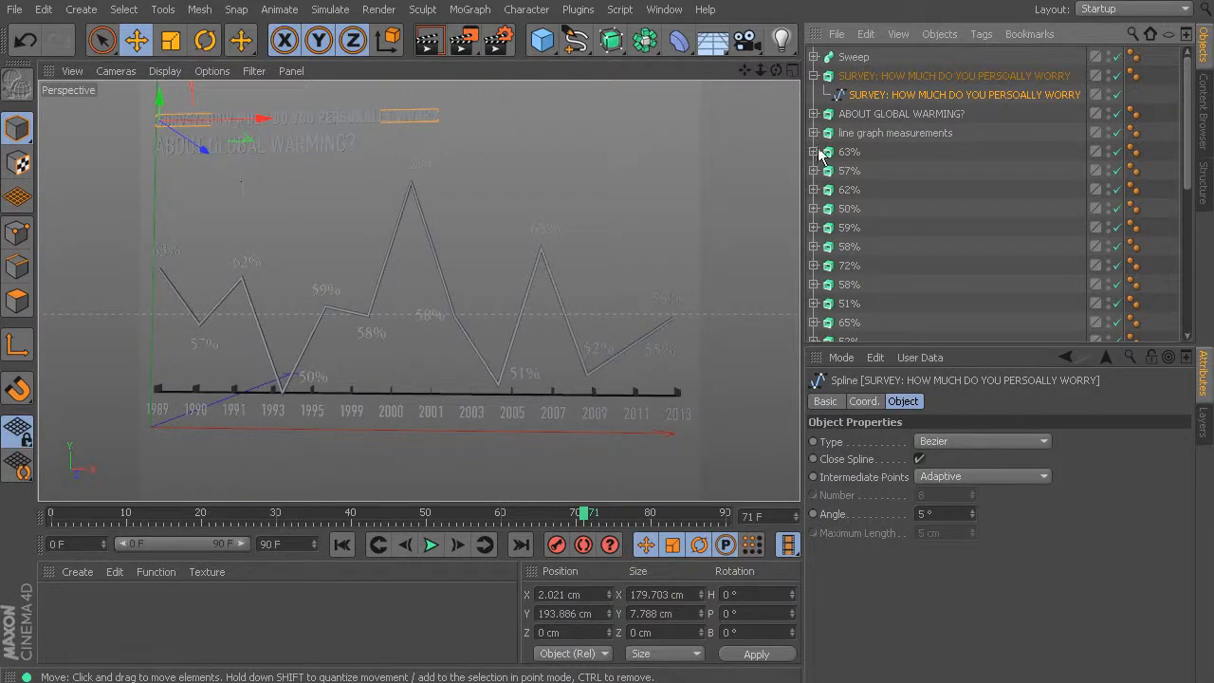
{"action": "left_click", "coordinate": [892, 76]}
{"action": "left_click", "coordinate": [813, 75]}
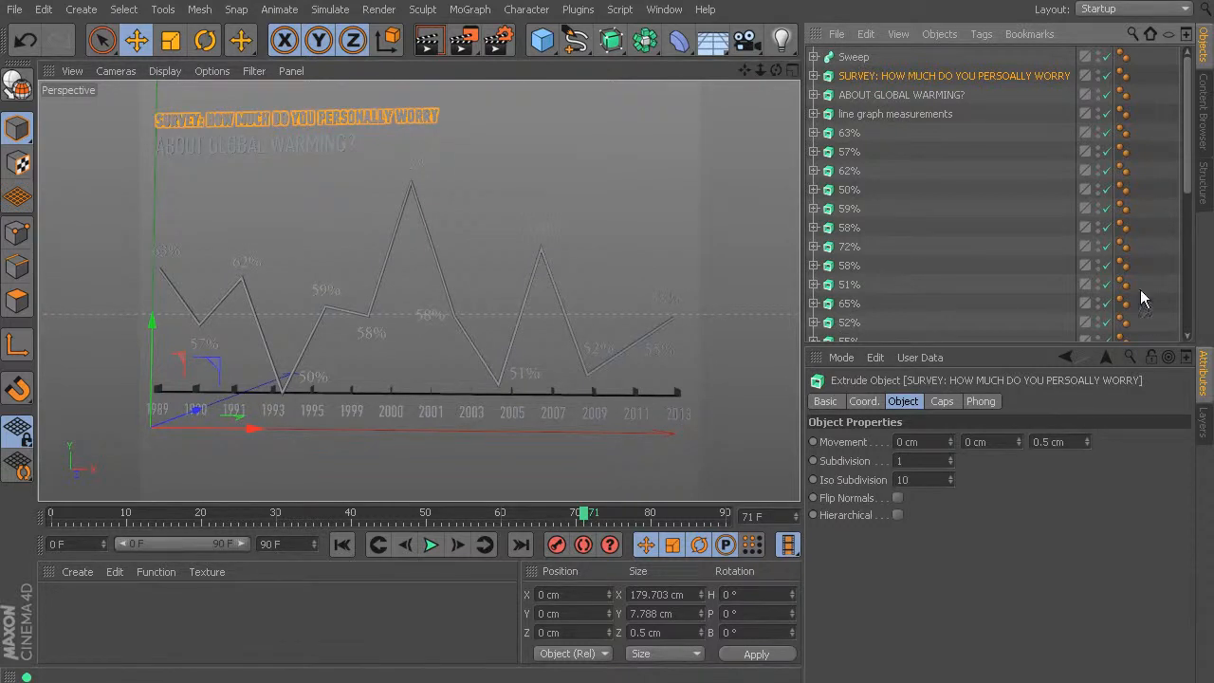
{"action": "left_click", "coordinate": [813, 76]}
{"action": "left_click", "coordinate": [896, 97]}
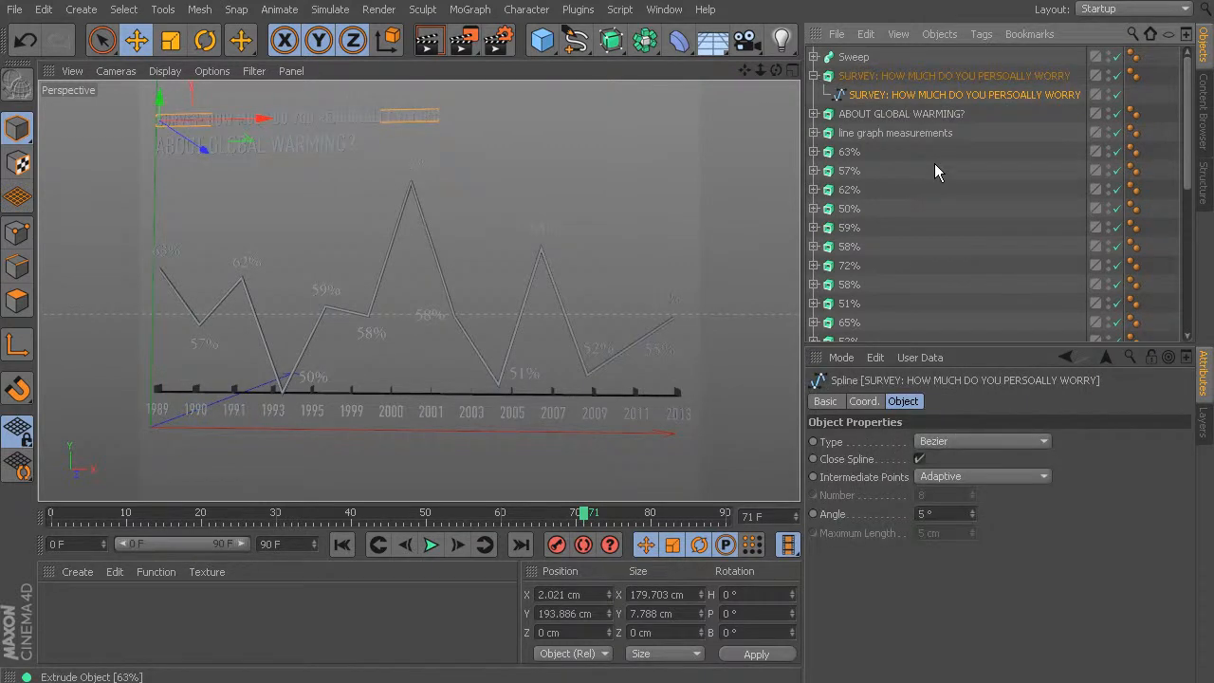
{"action": "left_click", "coordinate": [853, 75]}
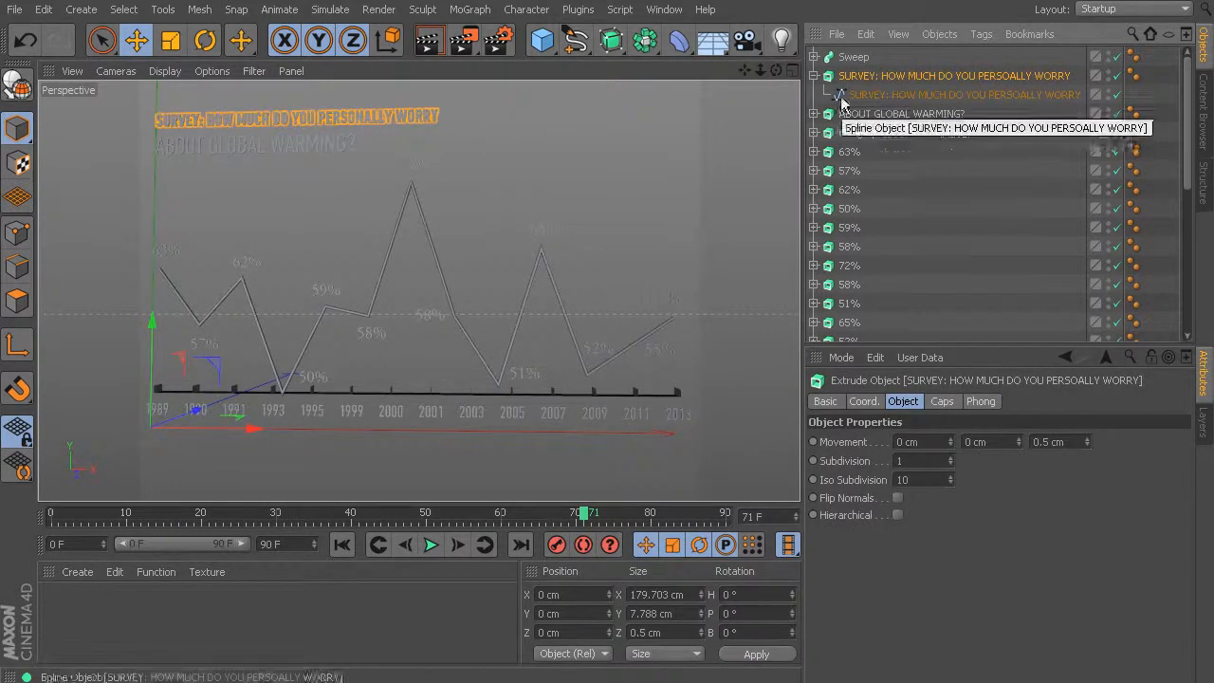
{"action": "left_click", "coordinate": [813, 76]}
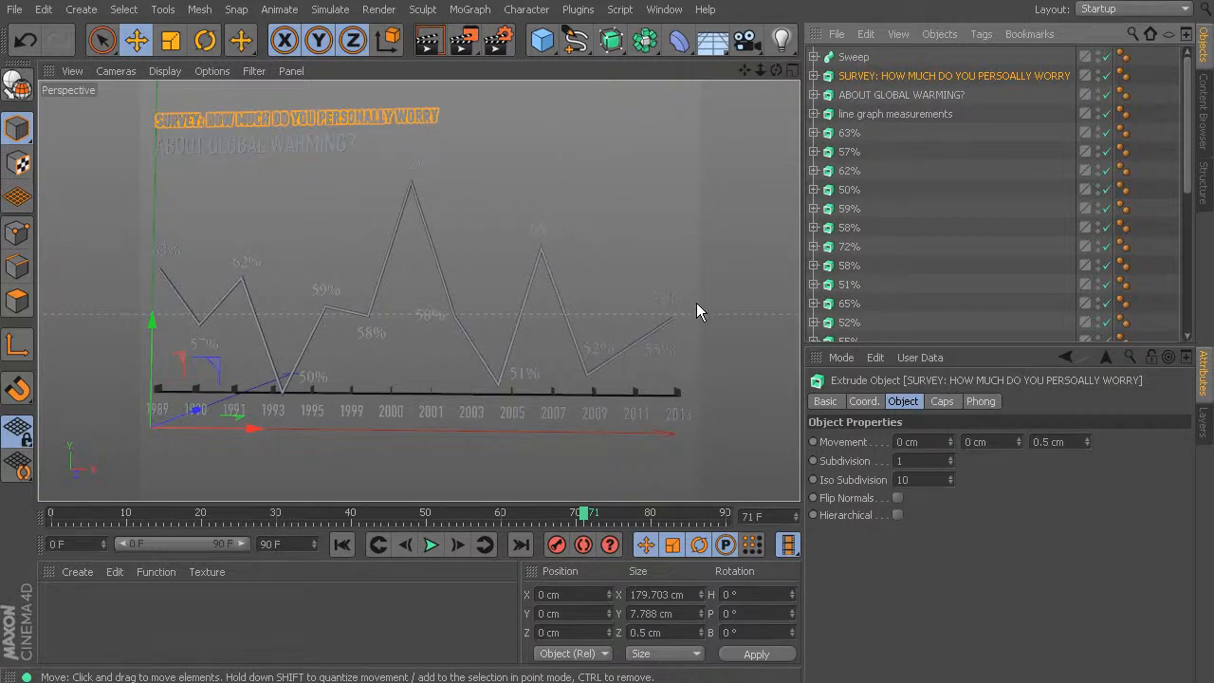
Try rotating the SURVEY title freehand in pitch around its current axis, and undo the rotation
{"action": "left_click", "coordinate": [865, 402]}
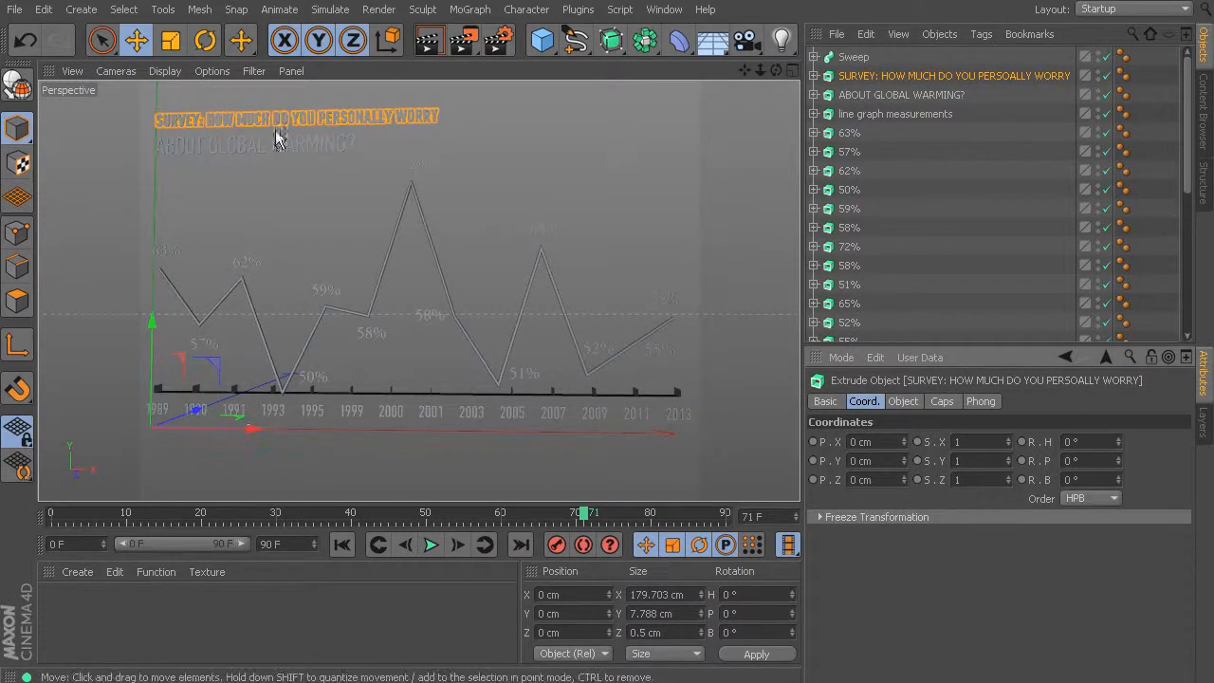
{"action": "left_click", "coordinate": [204, 39]}
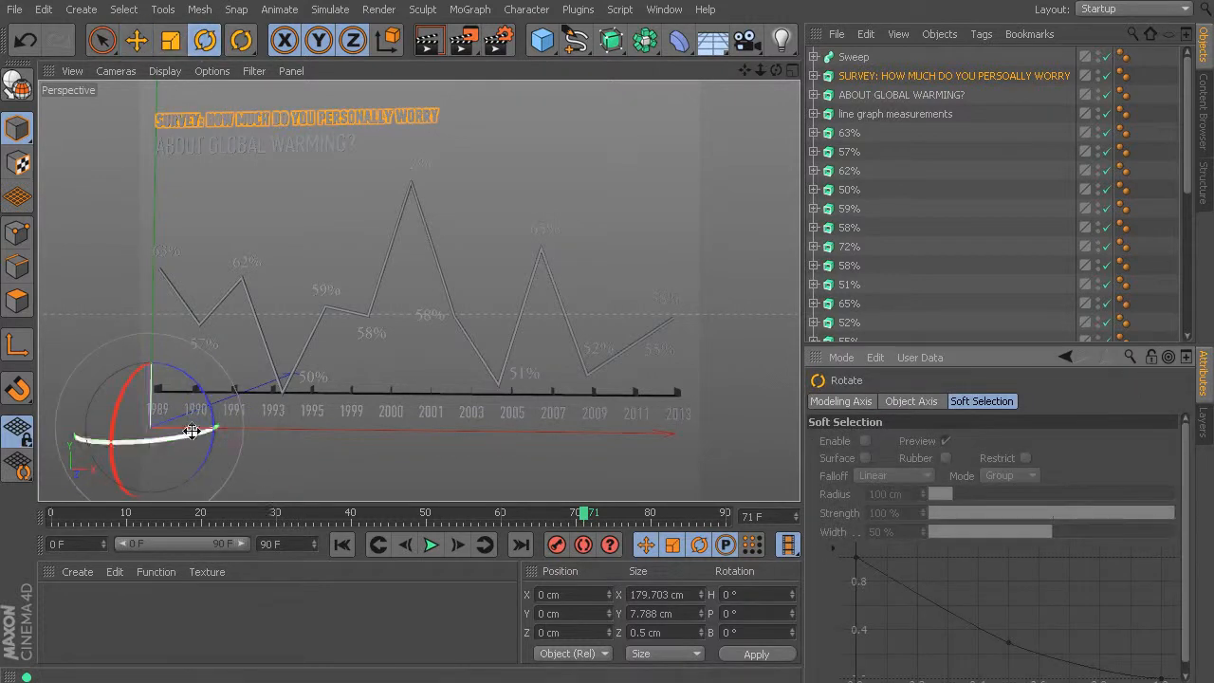
{"action": "left_click_drag", "start_coordinate": [124, 388], "coordinate": [90, 484]}
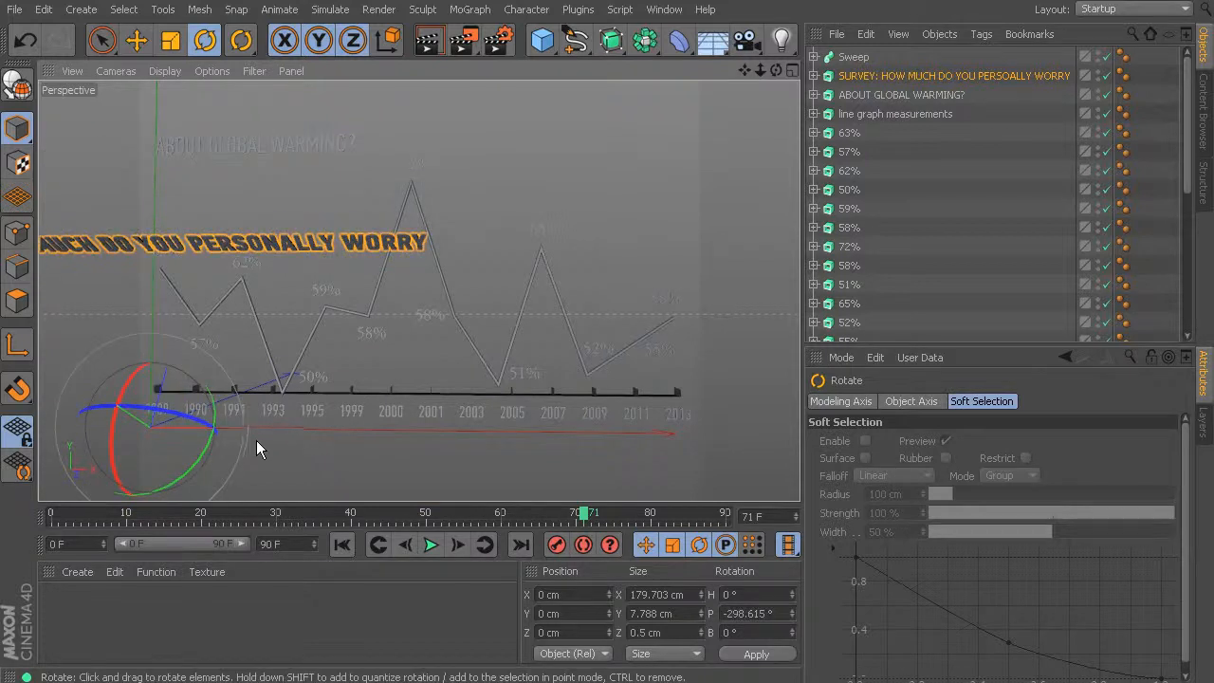
{"action": "key", "text": "ctrl+z"}
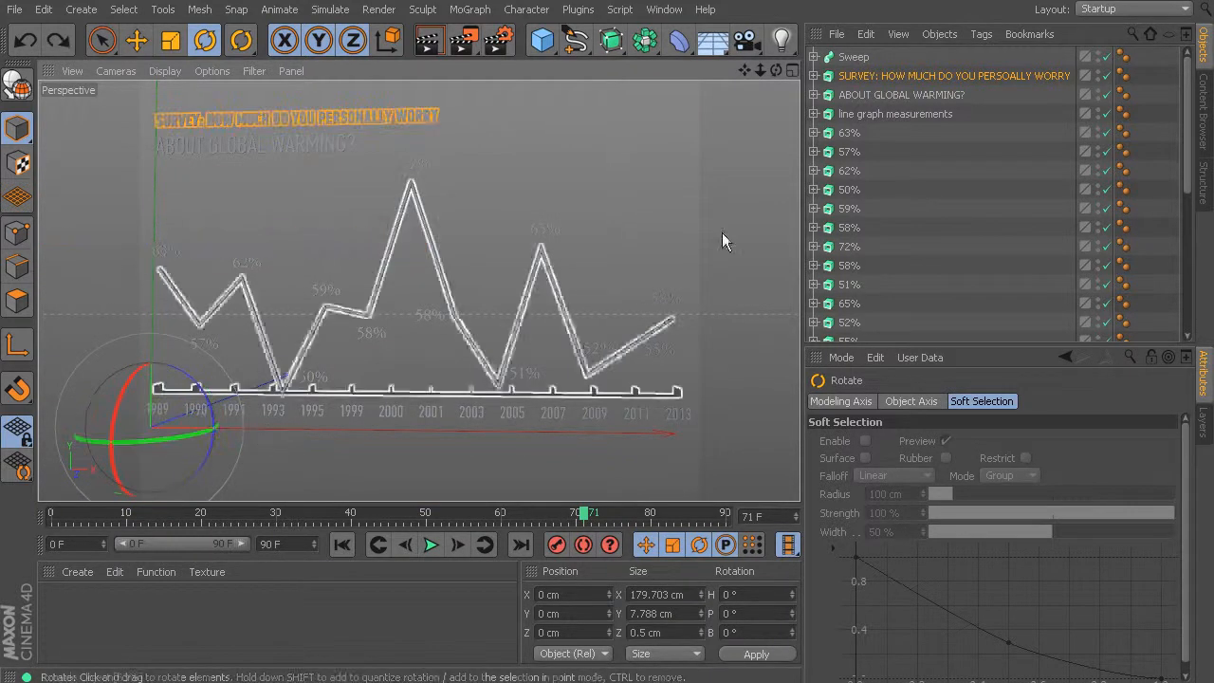
Try changing the SURVEY title's pitch rotation value in its coordinates, and undo the change
{"action": "left_click", "coordinate": [897, 75]}
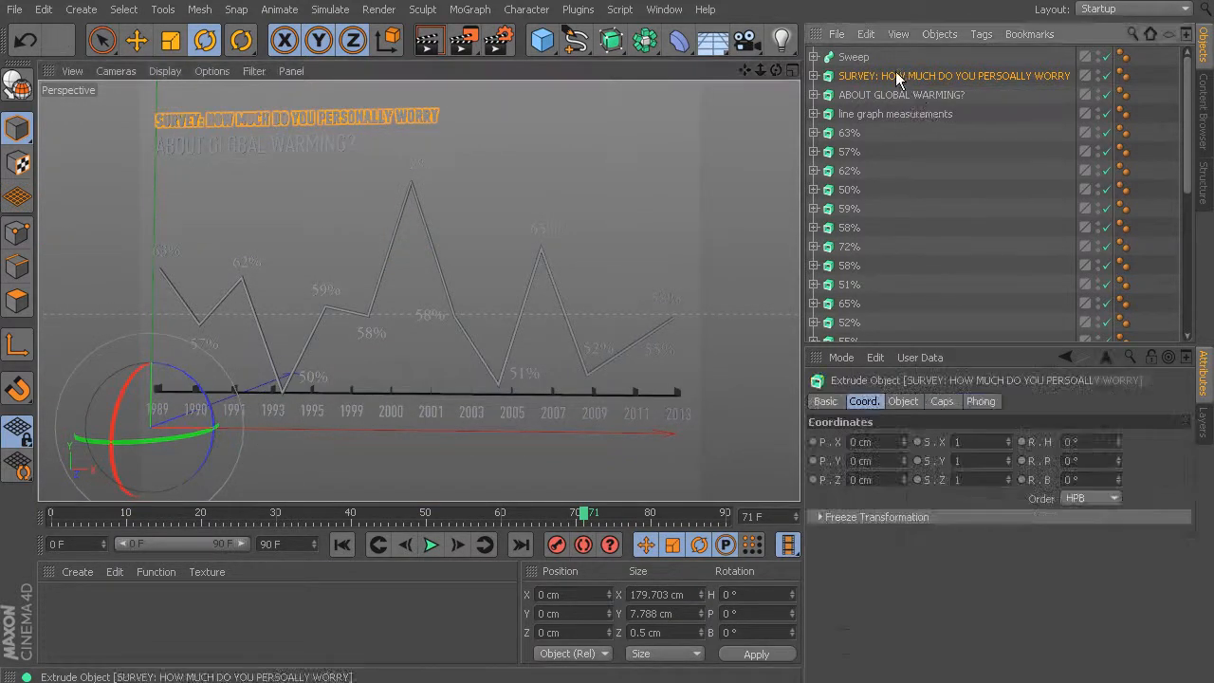
{"action": "left_click_drag", "start_coordinate": [1117, 465], "coordinate": [1100, 593]}
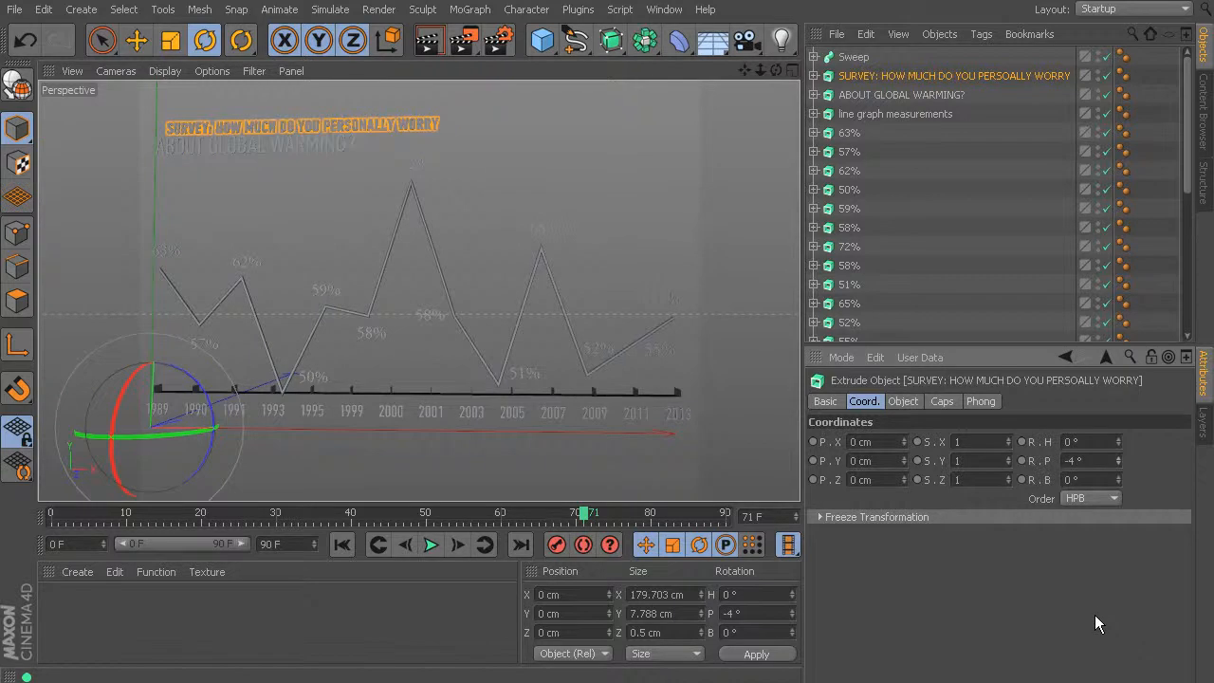
{"action": "key", "text": "ctrl+z"}
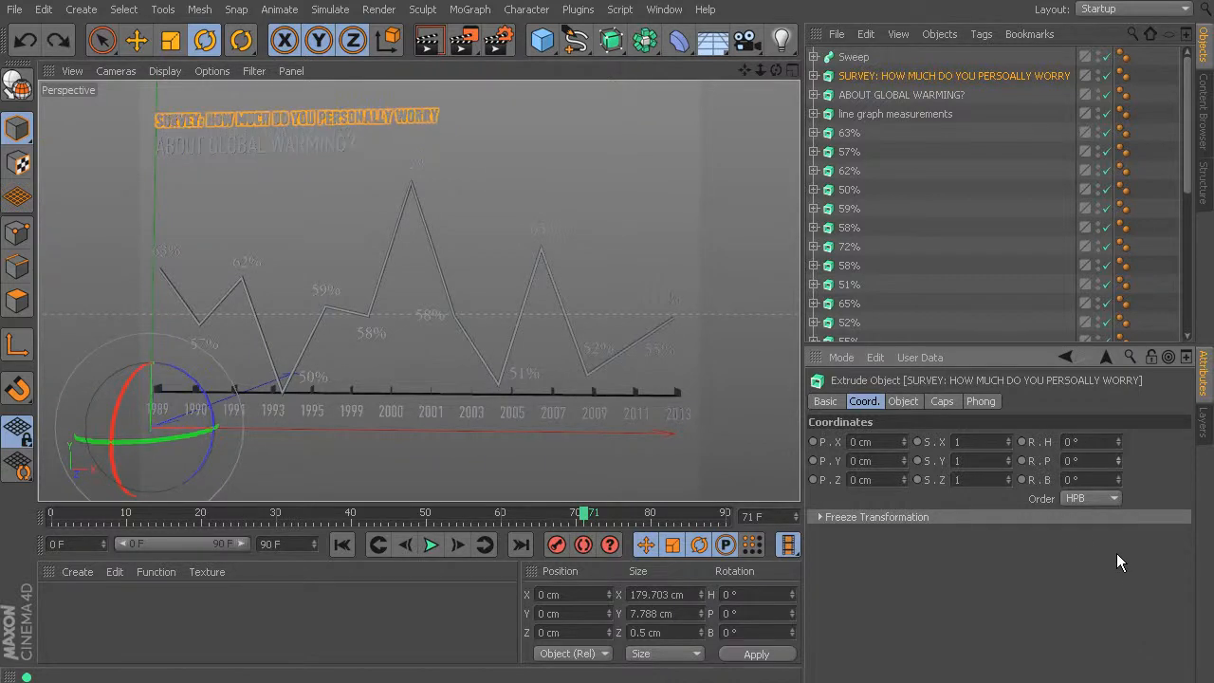
Enable axis modification and, in the front view, raise the SURVEY title's axis to the text's upper-left corner, at about Y 198 cm
{"action": "middle_click", "coordinate": [368, 208]}
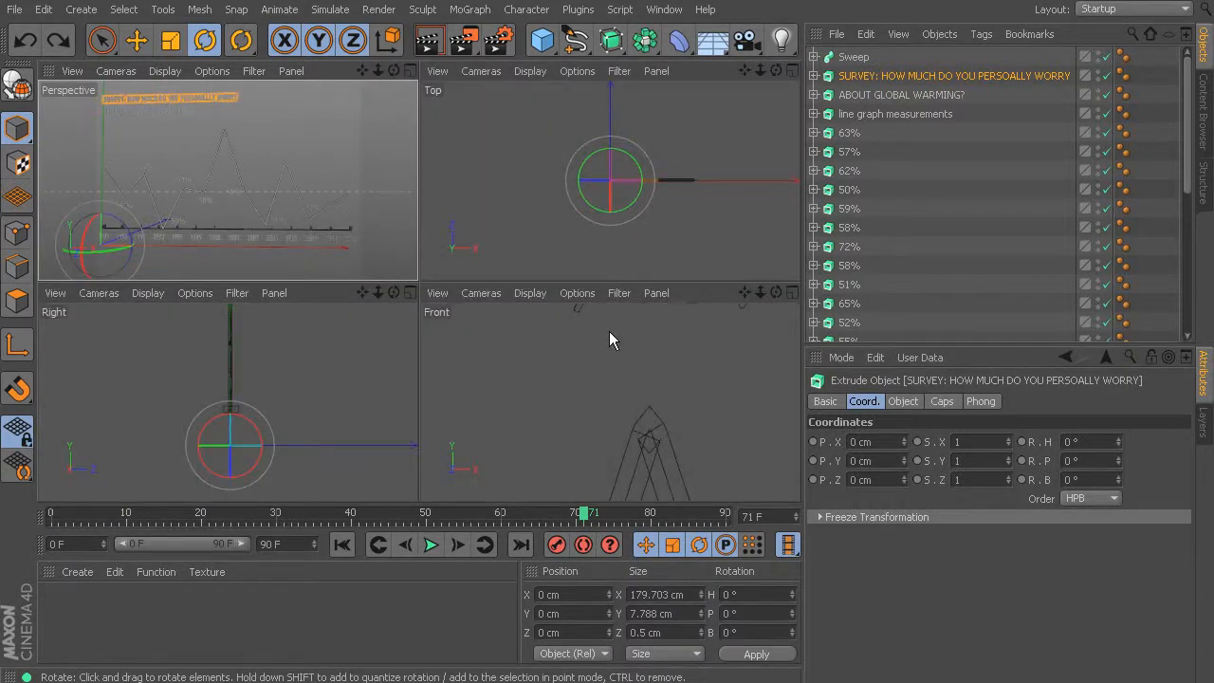
{"action": "middle_click", "coordinate": [609, 331]}
{"action": "scroll", "coordinate": [618, 303], "scroll_direction": "up", "scroll_amount": 5}
{"action": "scroll", "coordinate": [613, 284], "scroll_direction": "down", "scroll_amount": 10}
{"action": "middle_click_drag", "start_coordinate": [464, 385], "coordinate": [487, 314], "text": "alt"}
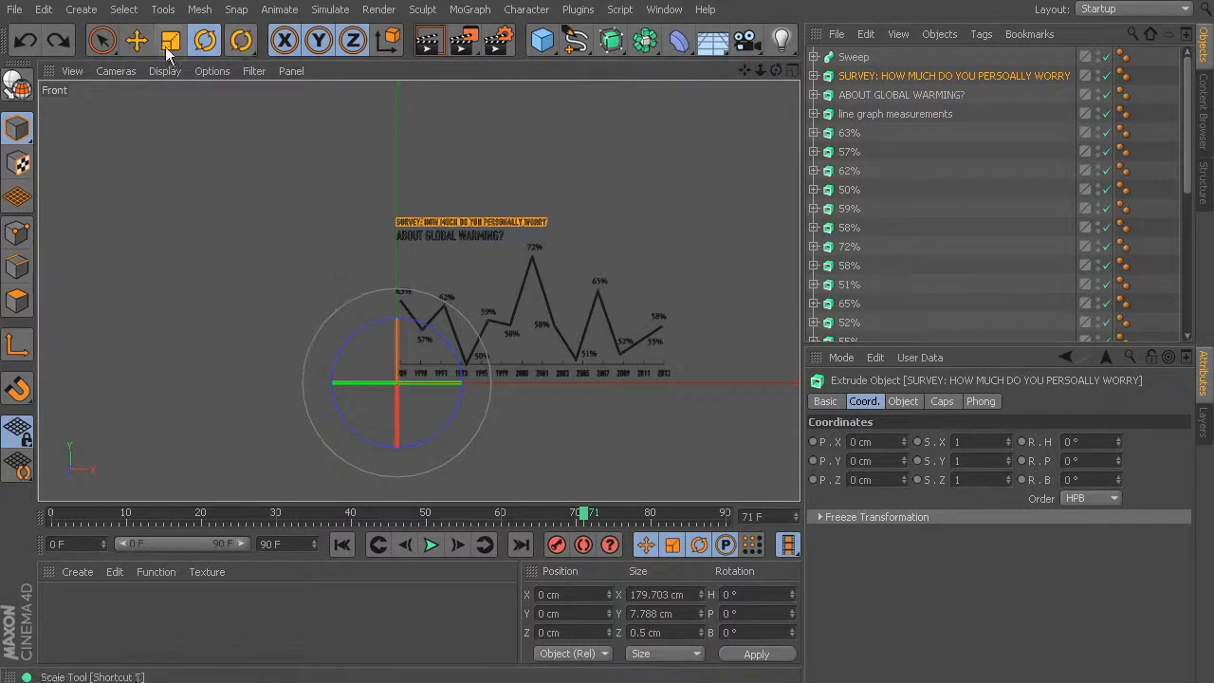
{"action": "left_click", "coordinate": [137, 41]}
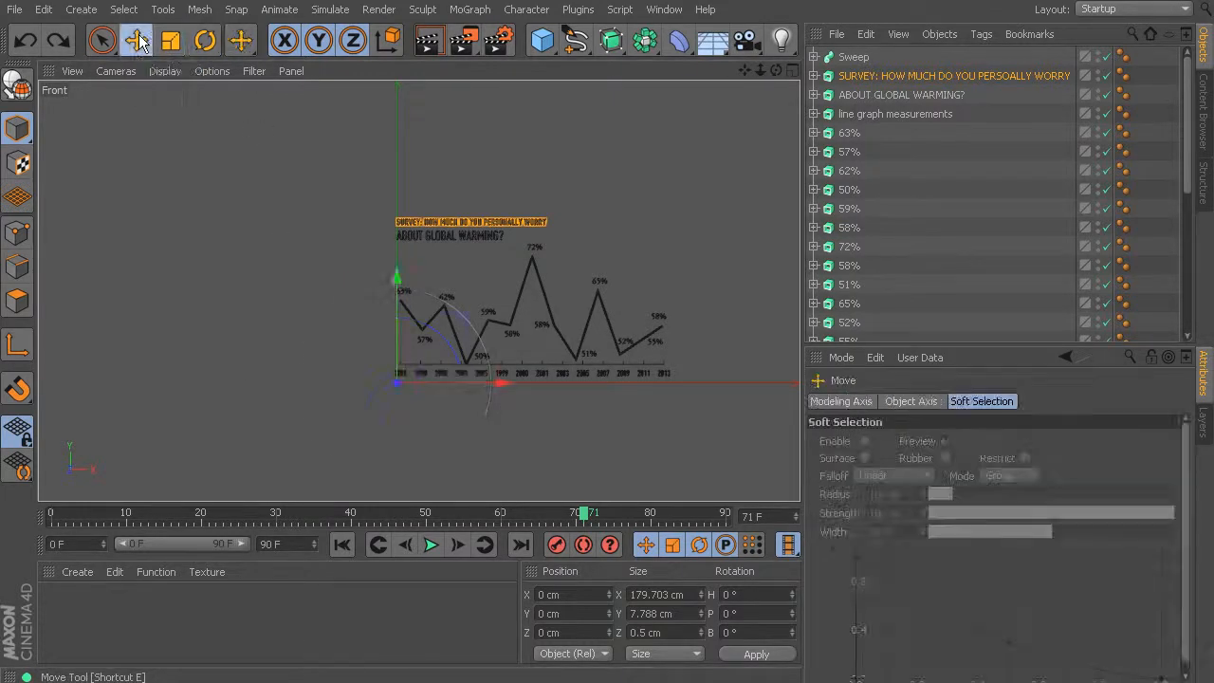
{"action": "left_click", "coordinate": [18, 353]}
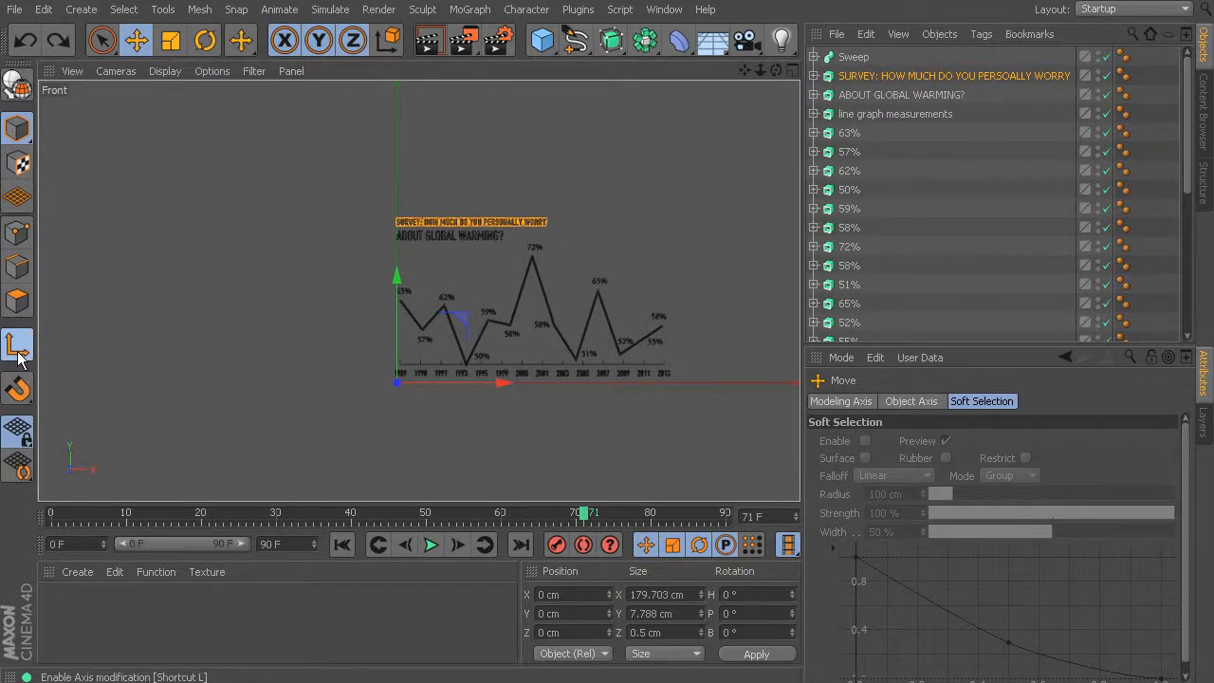
{"action": "left_click_drag", "start_coordinate": [398, 281], "coordinate": [396, 119]}
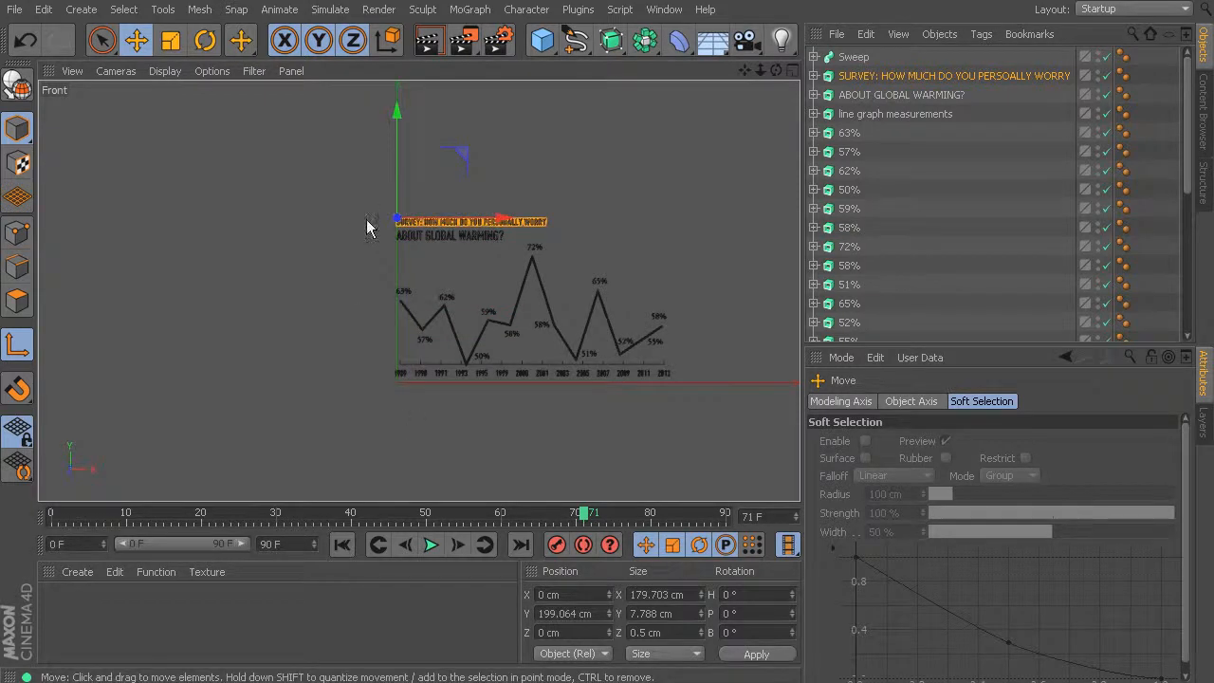
{"action": "scroll", "coordinate": [376, 217], "scroll_direction": "up", "scroll_amount": 10}
{"action": "scroll", "coordinate": [592, 239], "scroll_direction": "up", "scroll_amount": 3}
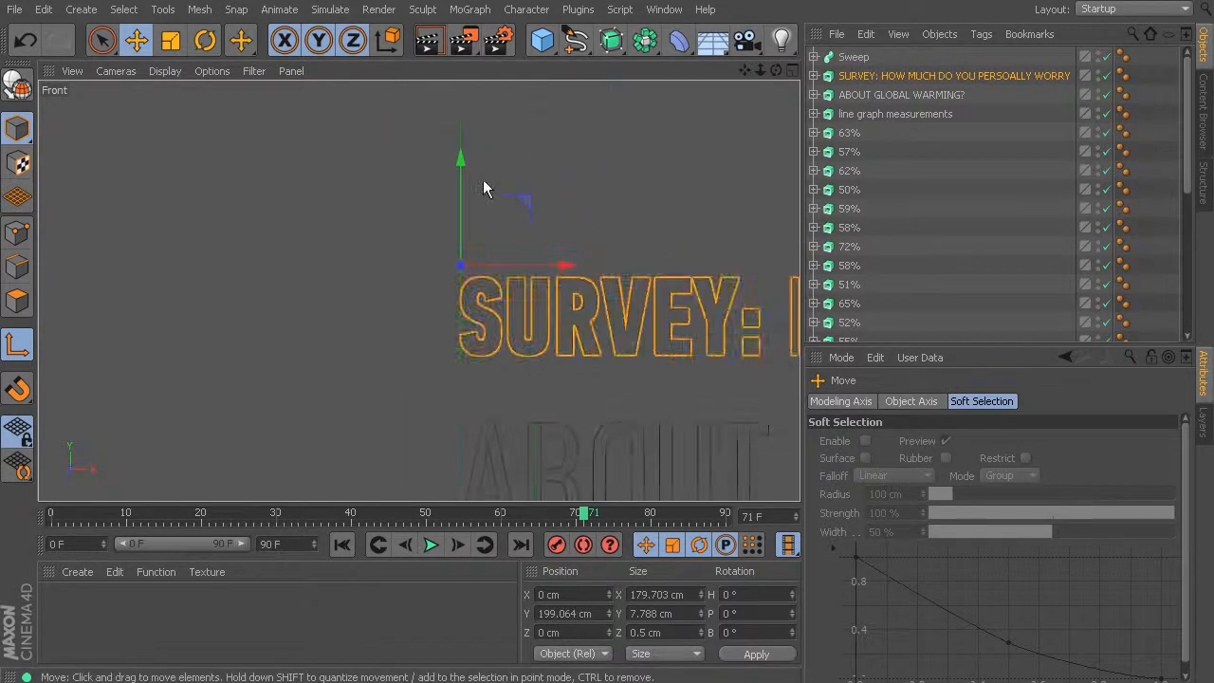
{"action": "left_click_drag", "start_coordinate": [462, 156], "coordinate": [463, 167]}
In the right view, center the SURVEY title's axis within the extrusion's depth, at about Z 0.26 cm
{"action": "middle_click", "coordinate": [415, 233]}
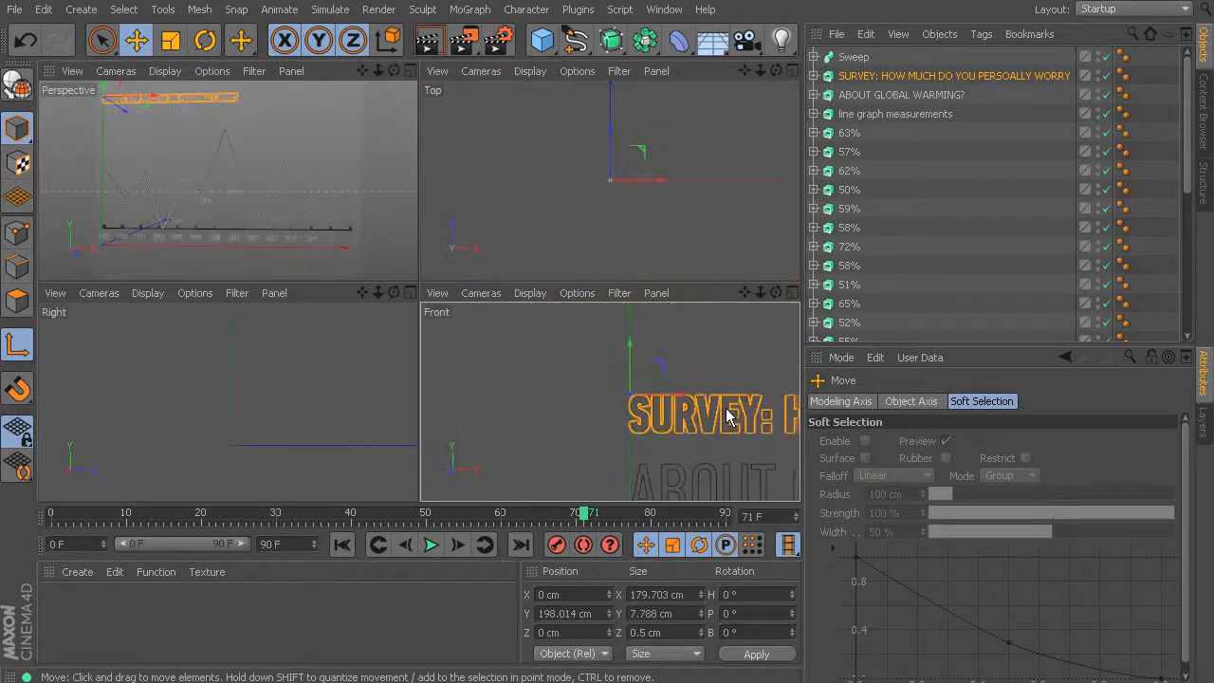
{"action": "middle_click", "coordinate": [309, 388]}
{"action": "scroll", "coordinate": [465, 230], "scroll_direction": "down", "scroll_amount": 3}
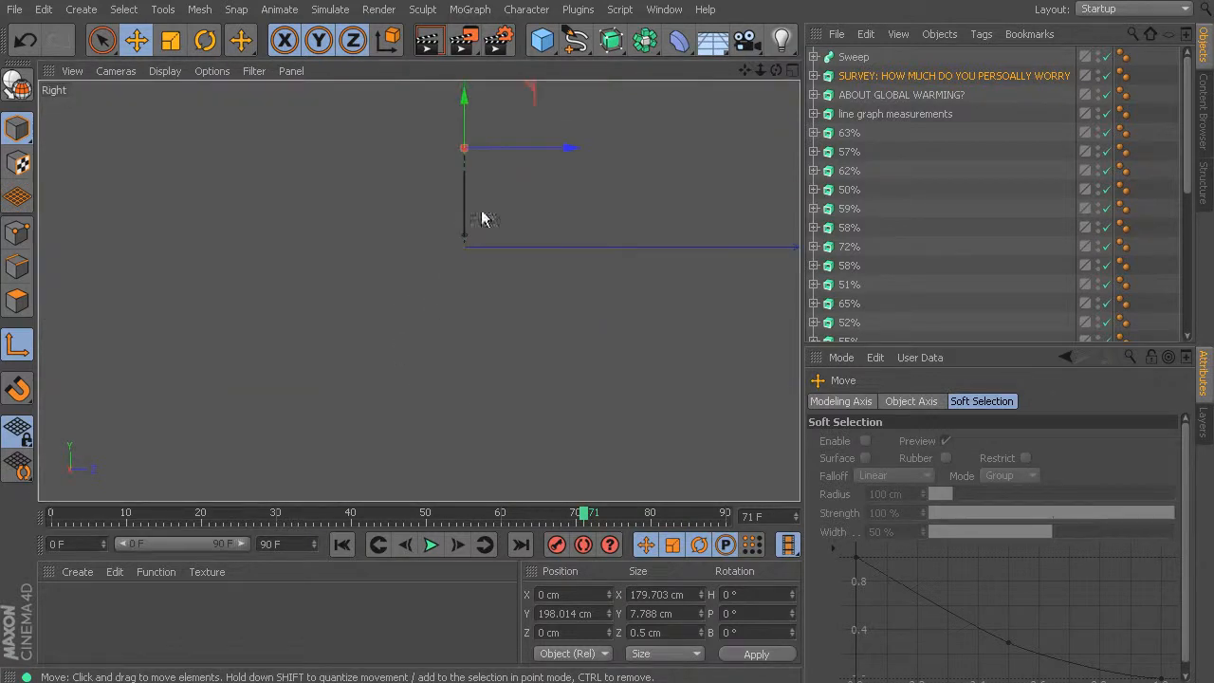
{"action": "middle_click_drag", "start_coordinate": [453, 222], "coordinate": [482, 307], "text": "alt"}
{"action": "scroll", "coordinate": [465, 297], "scroll_direction": "up", "scroll_amount": 3}
{"action": "scroll", "coordinate": [466, 263], "scroll_direction": "up", "scroll_amount": 6}
{"action": "scroll", "coordinate": [431, 234], "scroll_direction": "up", "scroll_amount": 5}
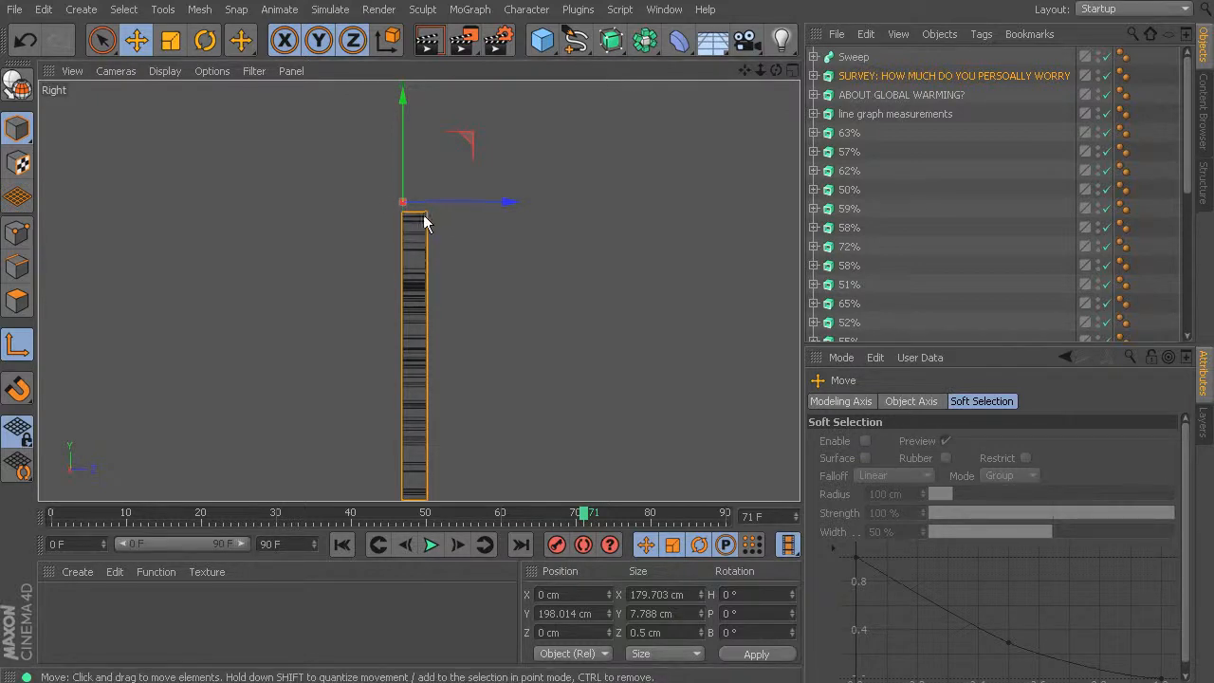
{"action": "left_click_drag", "start_coordinate": [424, 201], "coordinate": [436, 199]}
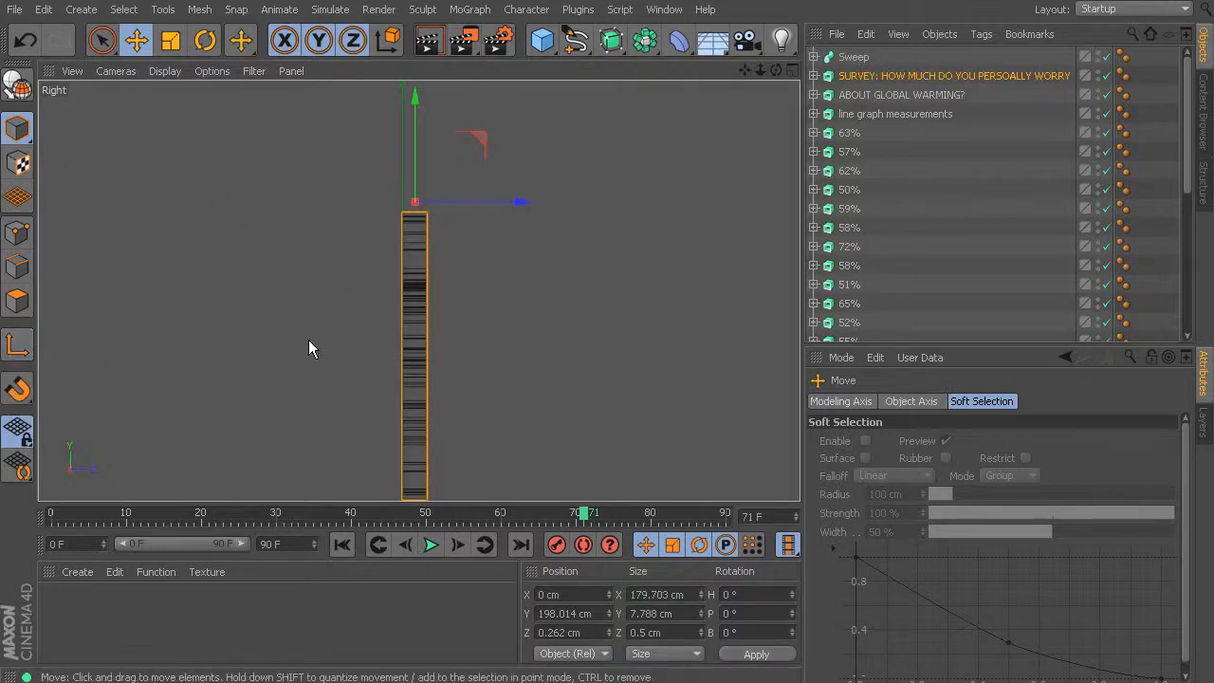
Try rotating the SURVEY title around its repositioned axis in the perspective view and through its pitch value, undoing each test
{"action": "middle_click", "coordinate": [327, 258]}
{"action": "middle_click", "coordinate": [192, 199]}
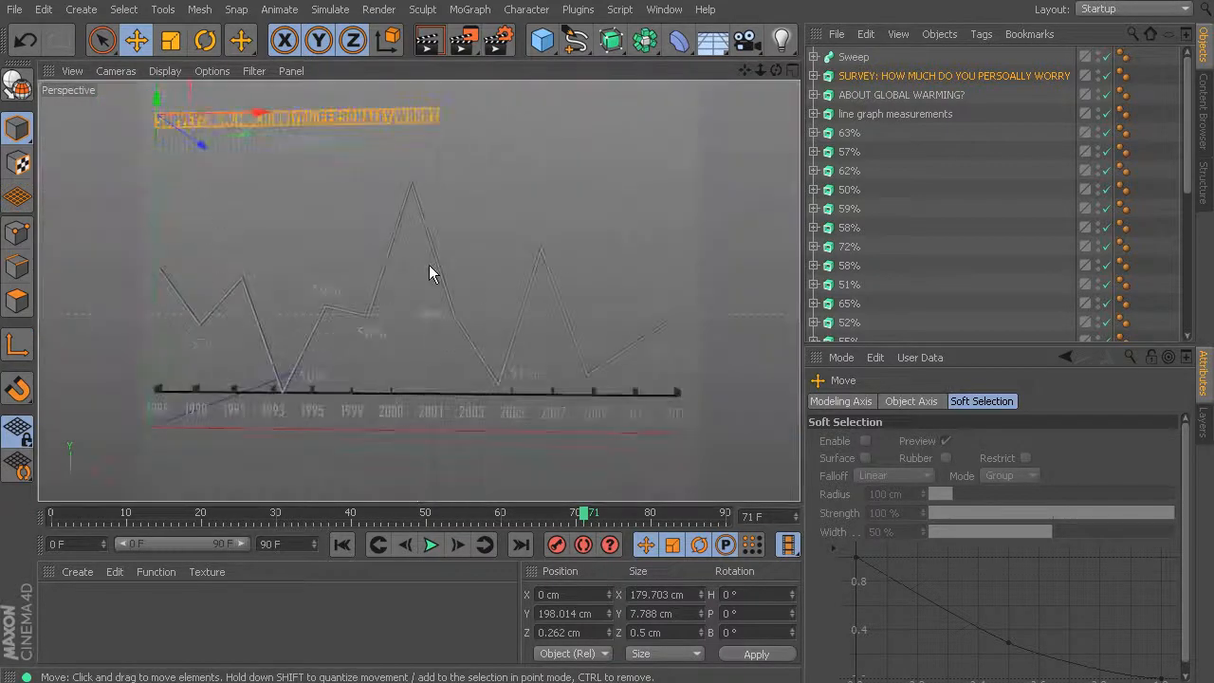
{"action": "left_click", "coordinate": [205, 38]}
{"action": "left_click_drag", "start_coordinate": [116, 119], "coordinate": [668, 268]}
{"action": "key", "text": "ctrl+z"}
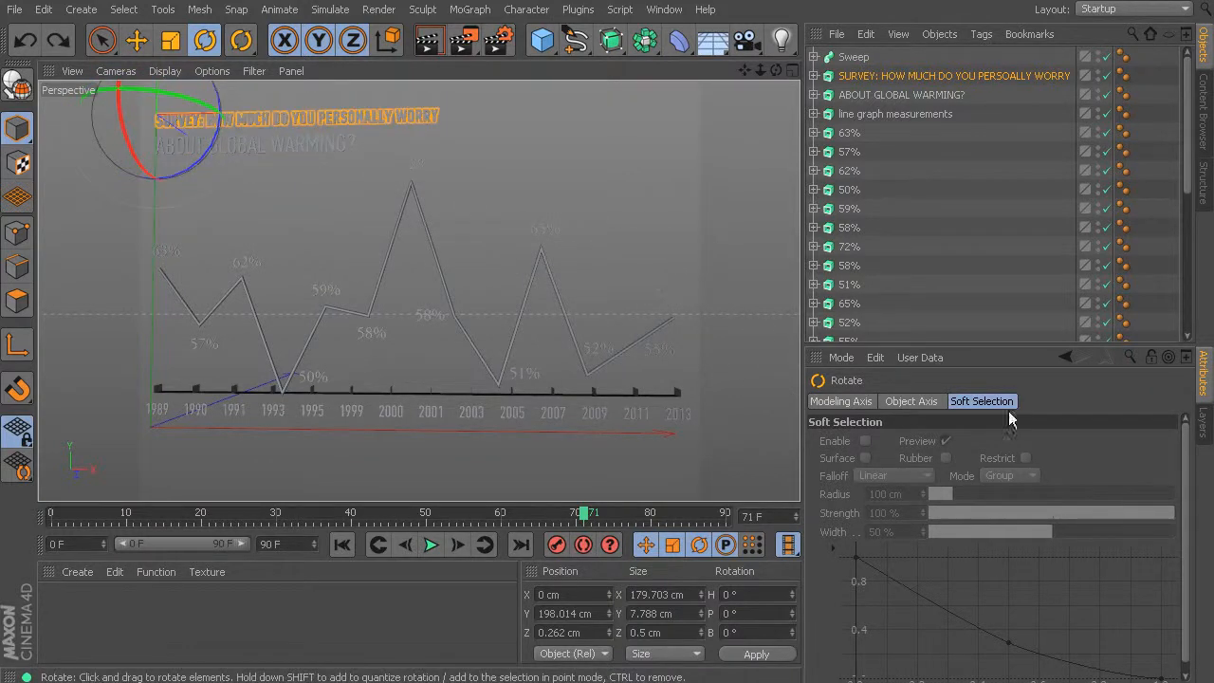
{"action": "left_click", "coordinate": [861, 79]}
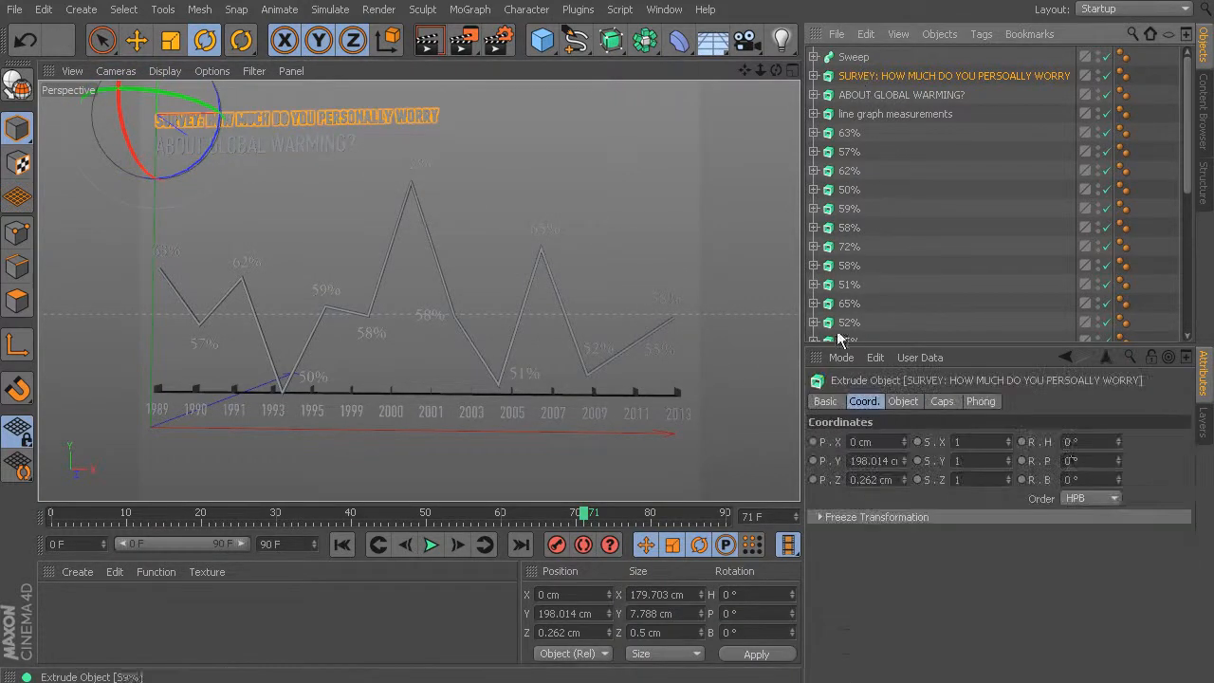
{"action": "mouse_move", "coordinate": [1119, 461]}
{"action": "left_mouse_down"}
{"action": "mouse_move", "coordinate": [1119, 451]}
{"action": "mouse_move", "coordinate": [1119, 497]}
{"action": "mouse_move", "coordinate": [1128, 462]}
{"action": "left_mouse_up"}
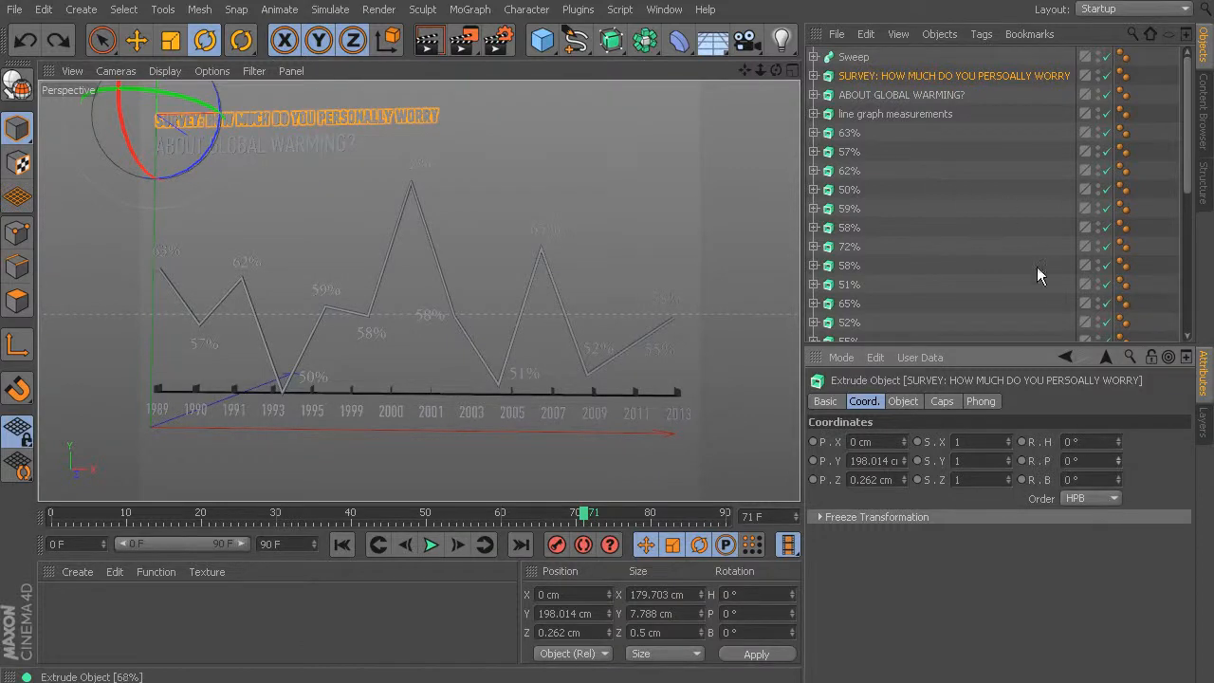
In the front view, raise the axis of the ABOUT GLOBAL WARMING? text to its upper-left corner, at about Y 183.5 cm
{"action": "left_click", "coordinate": [891, 95]}
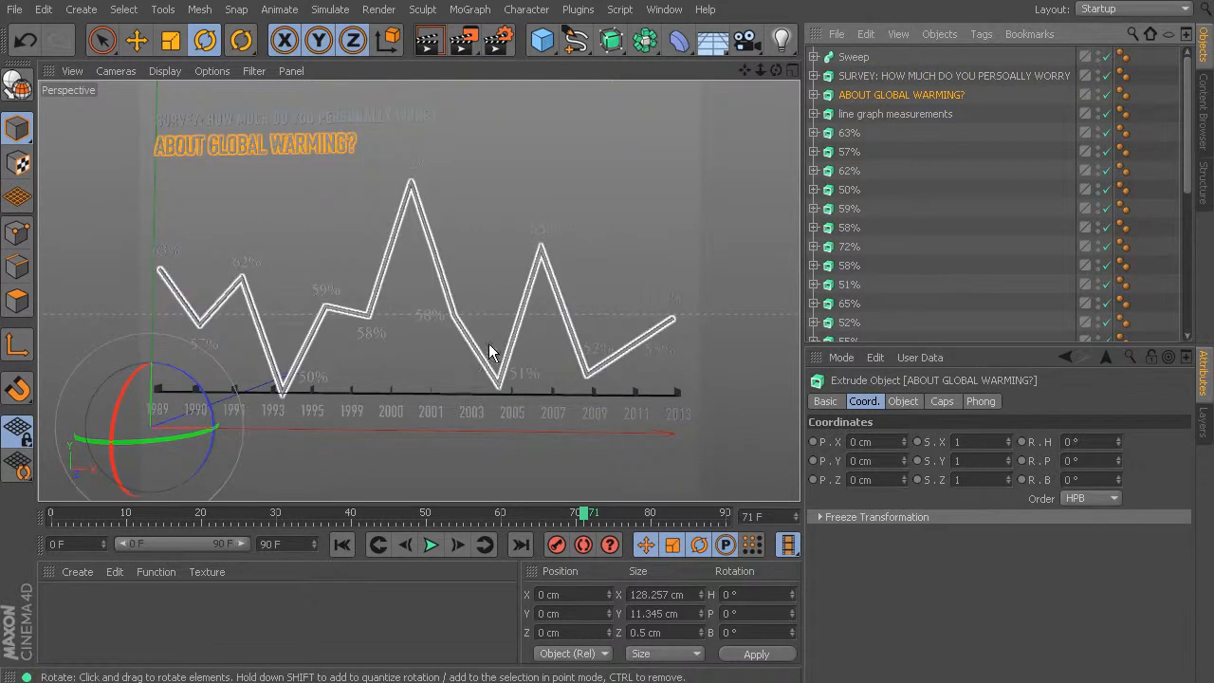
{"action": "middle_click", "coordinate": [476, 302]}
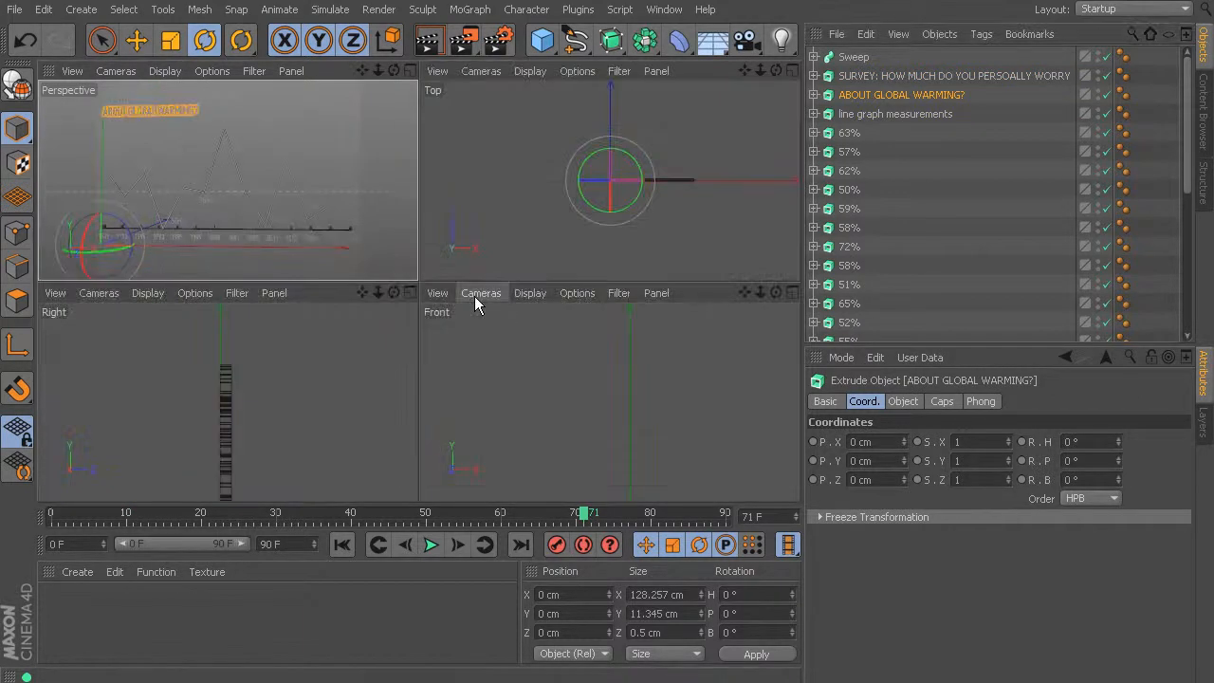
{"action": "middle_click", "coordinate": [649, 413]}
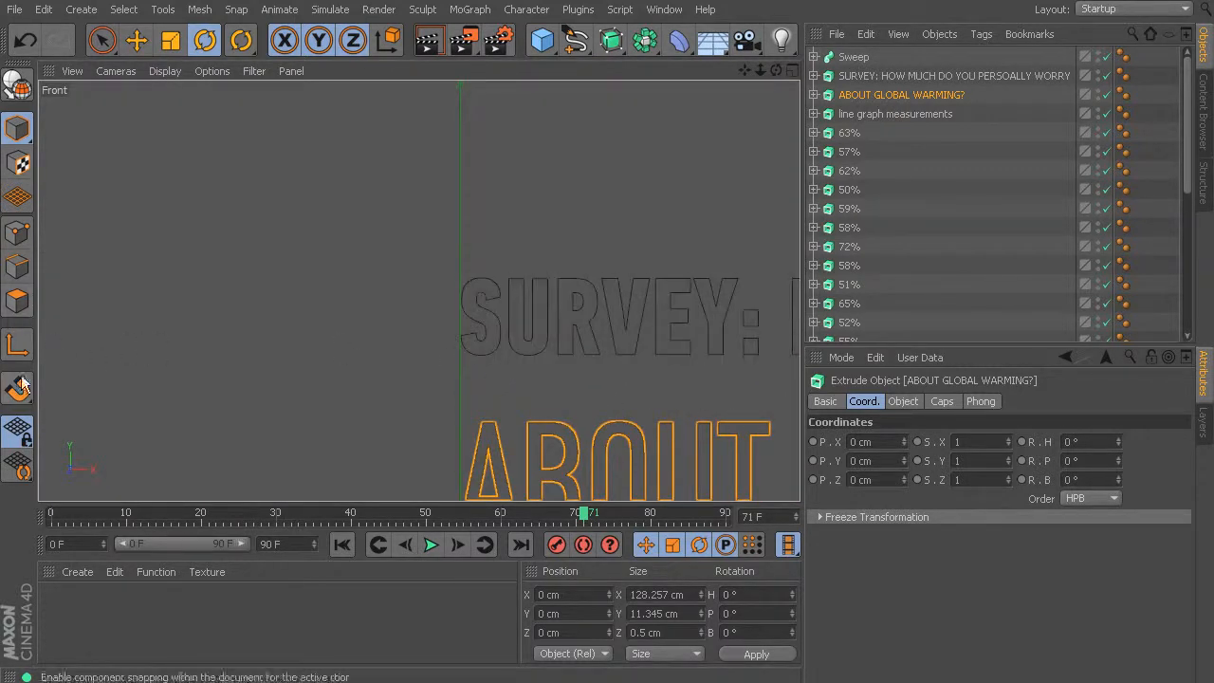
{"action": "left_click", "coordinate": [136, 40]}
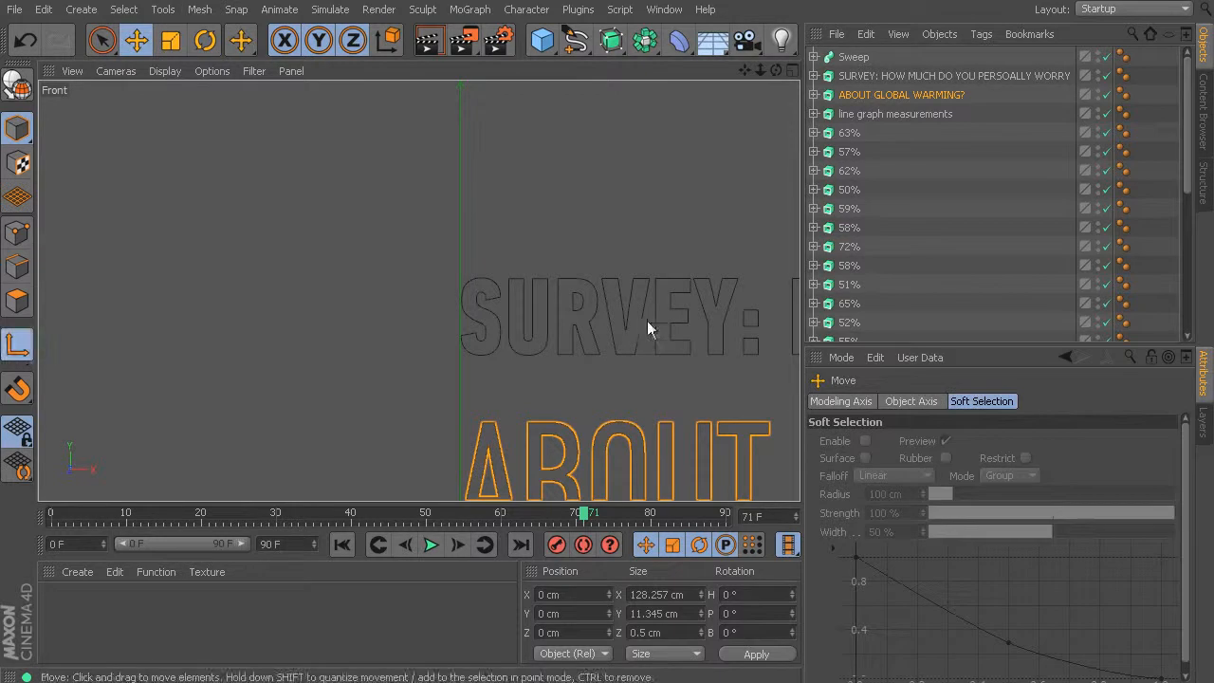
{"action": "scroll", "coordinate": [493, 313], "scroll_direction": "down", "scroll_amount": 10}
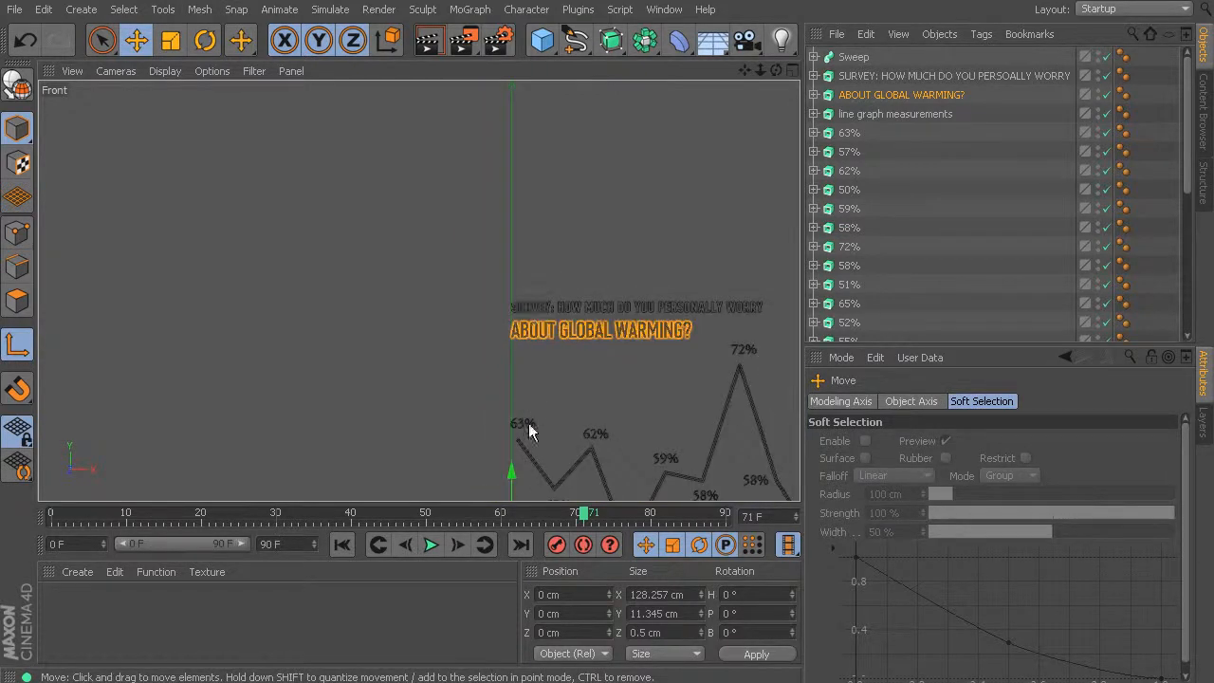
{"action": "left_click_drag", "start_coordinate": [514, 469], "coordinate": [501, 246]}
{"action": "scroll", "coordinate": [518, 313], "scroll_direction": "up", "scroll_amount": 5}
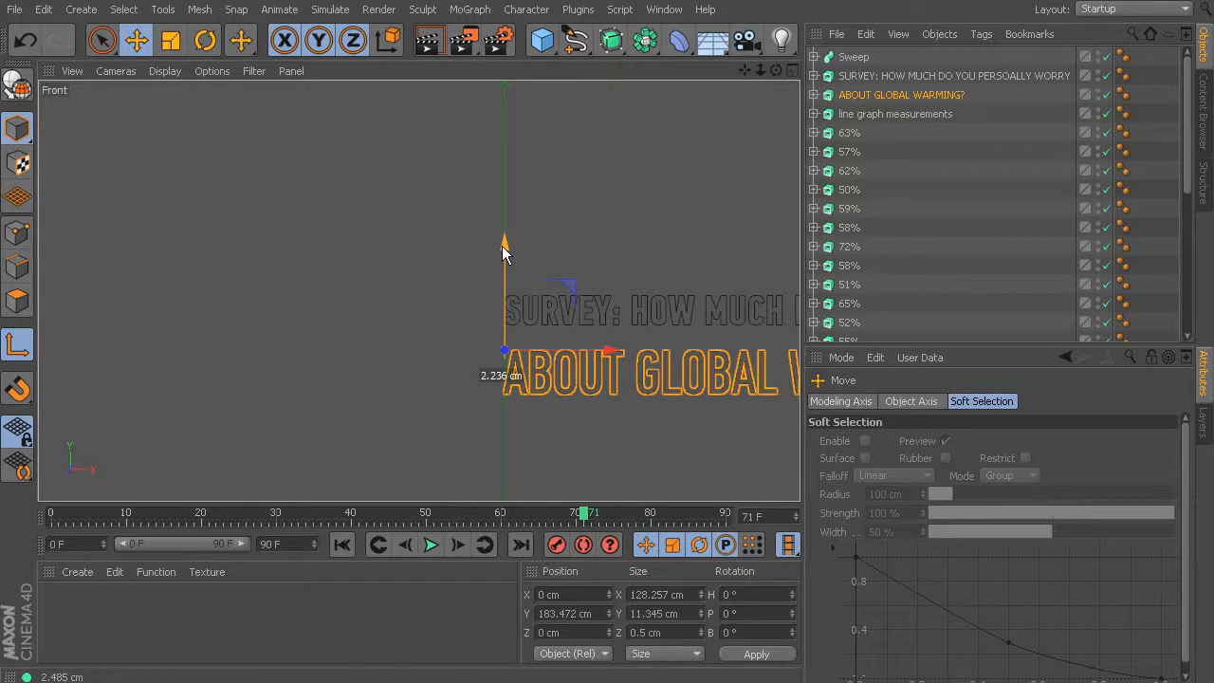
In the front view, move the axis of the 1989 label to its upper-left corner, at about X -2.5 cm, Y 15.5 cm
{"action": "scroll", "coordinate": [502, 245], "scroll_direction": "down", "scroll_amount": 8}
{"action": "scroll", "coordinate": [259, 337], "scroll_direction": "up", "scroll_amount": 8}
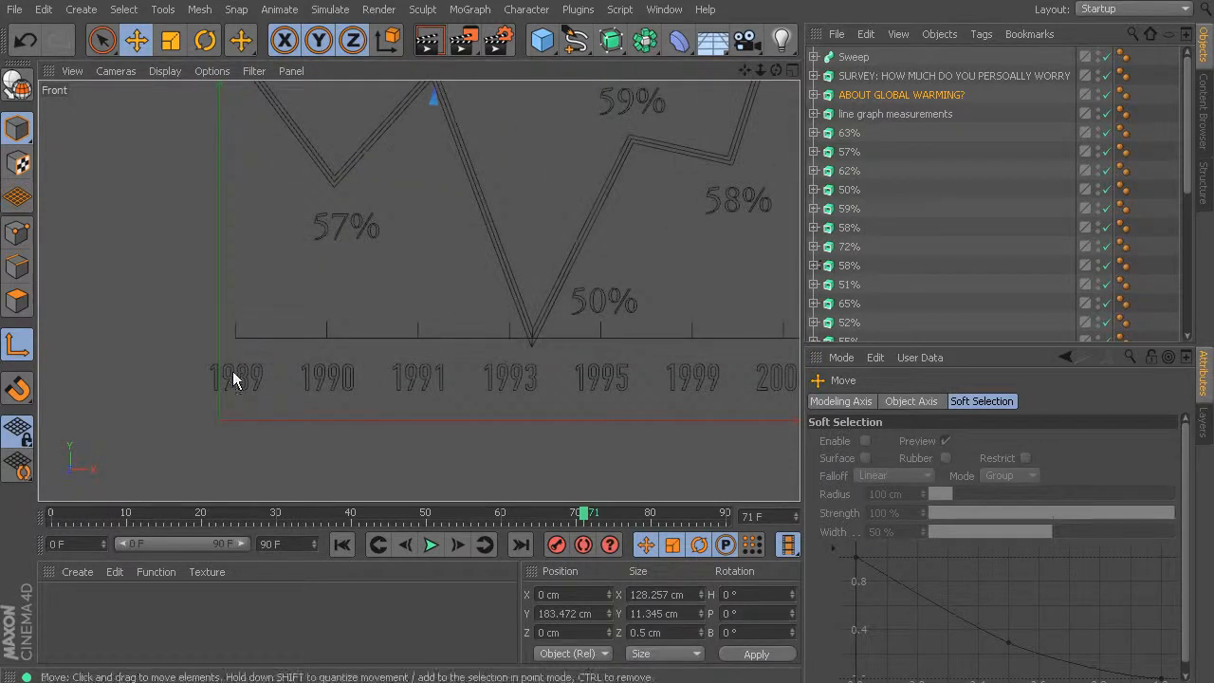
{"action": "scroll", "coordinate": [868, 210], "scroll_direction": "down", "scroll_amount": 5}
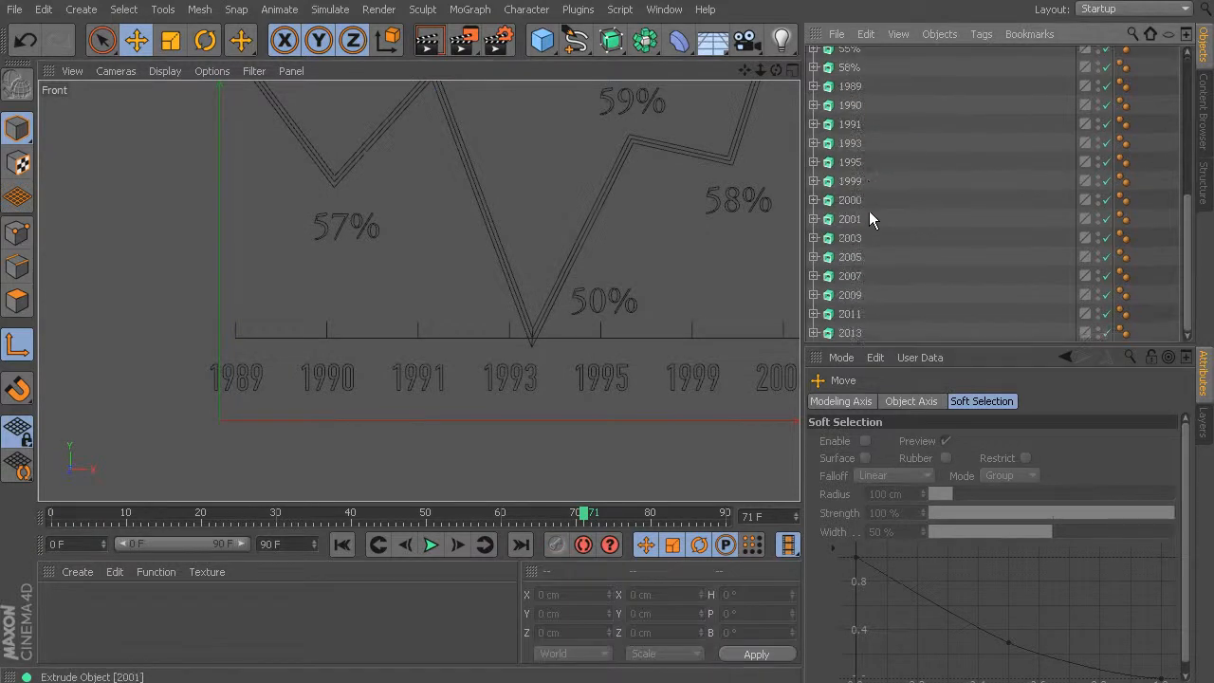
{"action": "scroll", "coordinate": [865, 152], "scroll_direction": "up", "scroll_amount": 3}
{"action": "left_click", "coordinate": [856, 201]}
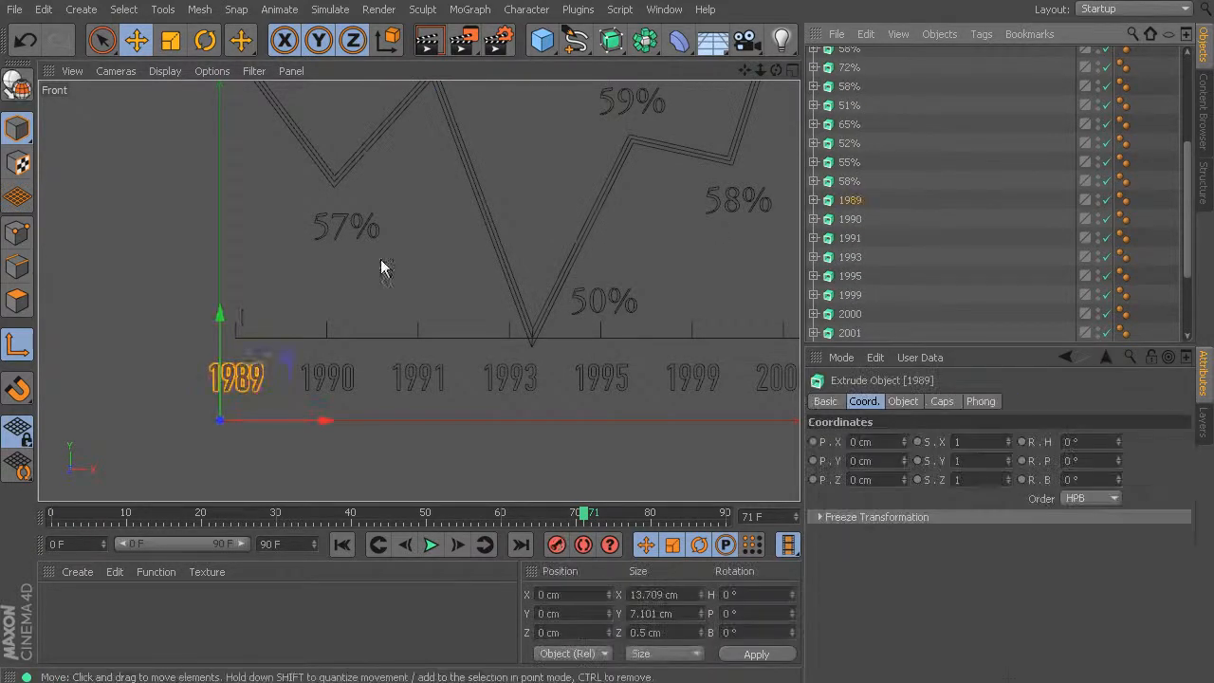
{"action": "left_click_drag", "start_coordinate": [218, 315], "coordinate": [224, 257]}
{"action": "left_click_drag", "start_coordinate": [324, 363], "coordinate": [317, 362]}
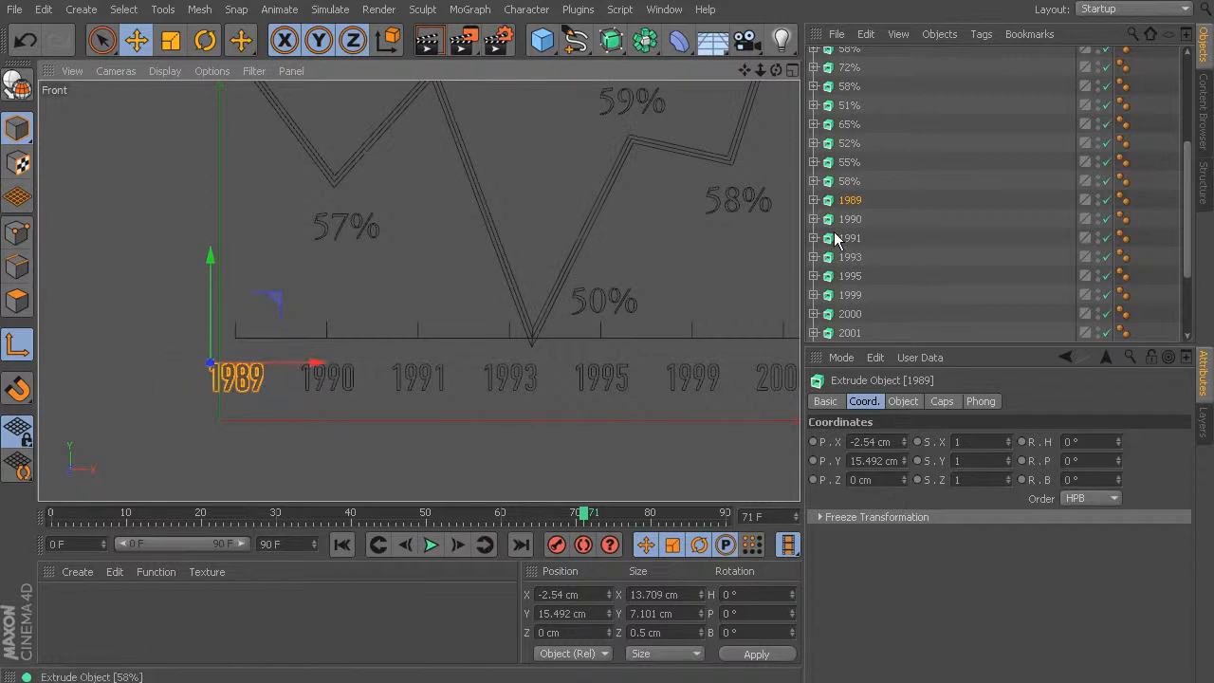
Move the axis of the 1990 label to its upper-left corner, at about X 22.1 cm, Y 15.5 cm
{"action": "left_click", "coordinate": [856, 218]}
{"action": "left_click_drag", "start_coordinate": [218, 356], "coordinate": [224, 290]}
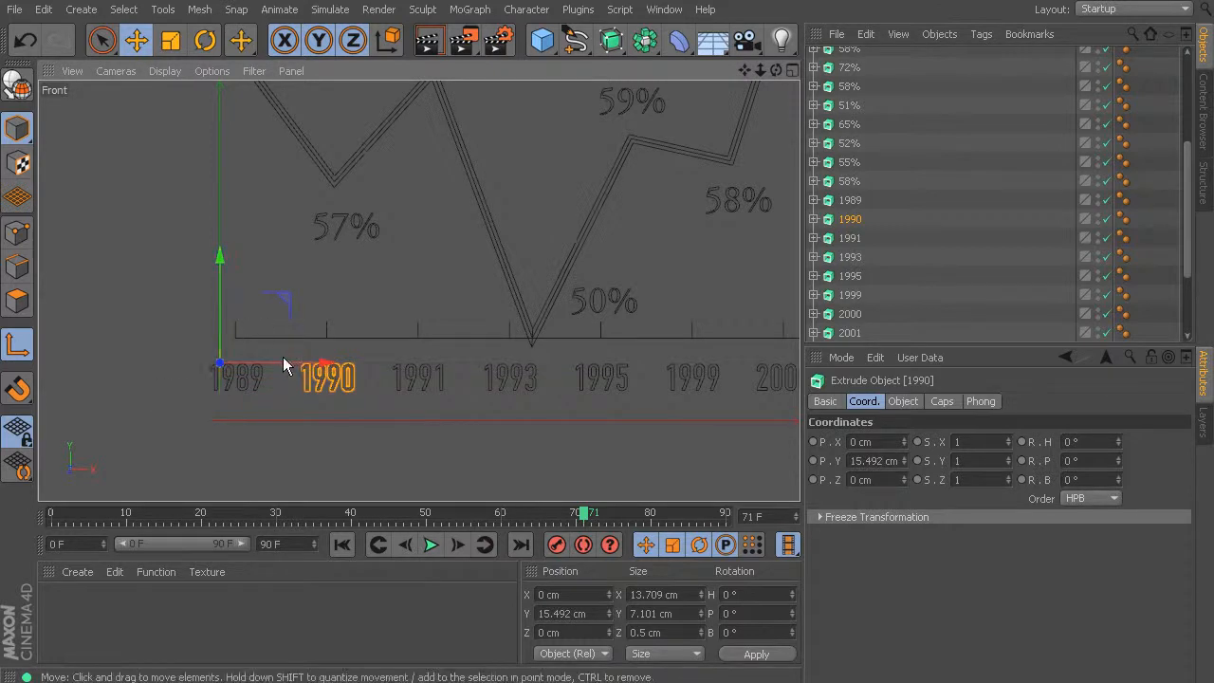
{"action": "left_click_drag", "start_coordinate": [279, 358], "coordinate": [362, 361]}
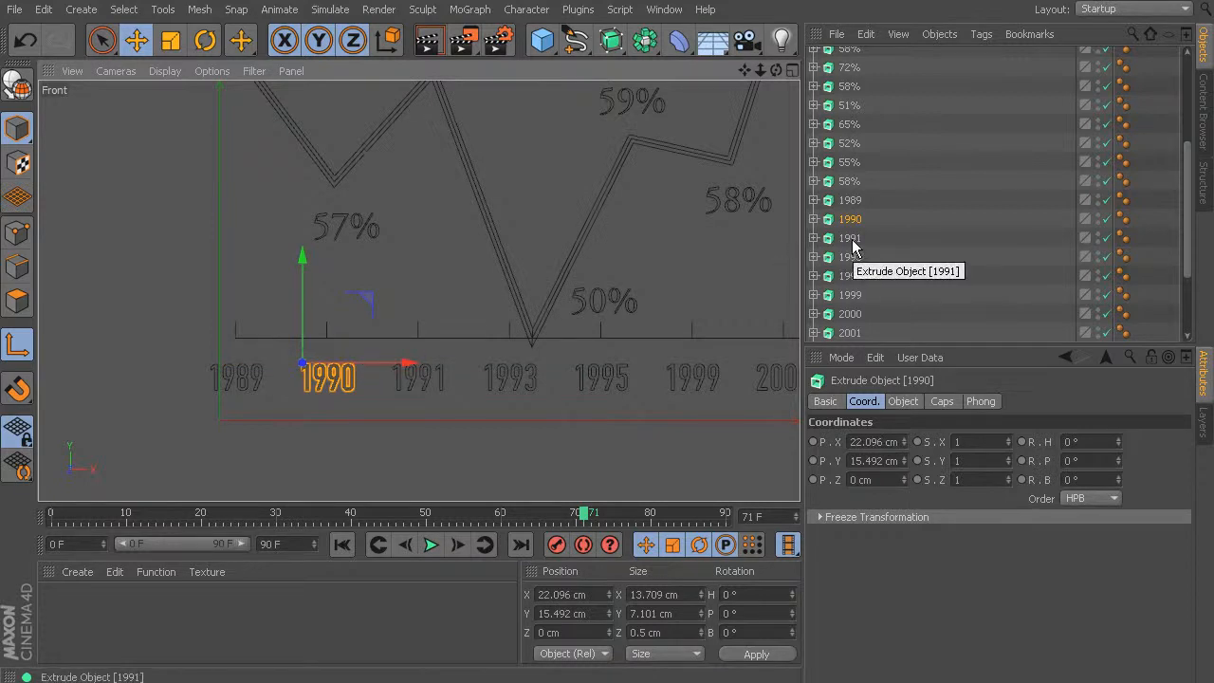
Try rotating the 1990 label around its repositioned axis, undo the test, and return to the Move tool
{"action": "left_click", "coordinate": [205, 40]}
{"action": "left_click_drag", "start_coordinate": [279, 361], "coordinate": [439, 357]}
{"action": "key", "text": "ctrl+z"}
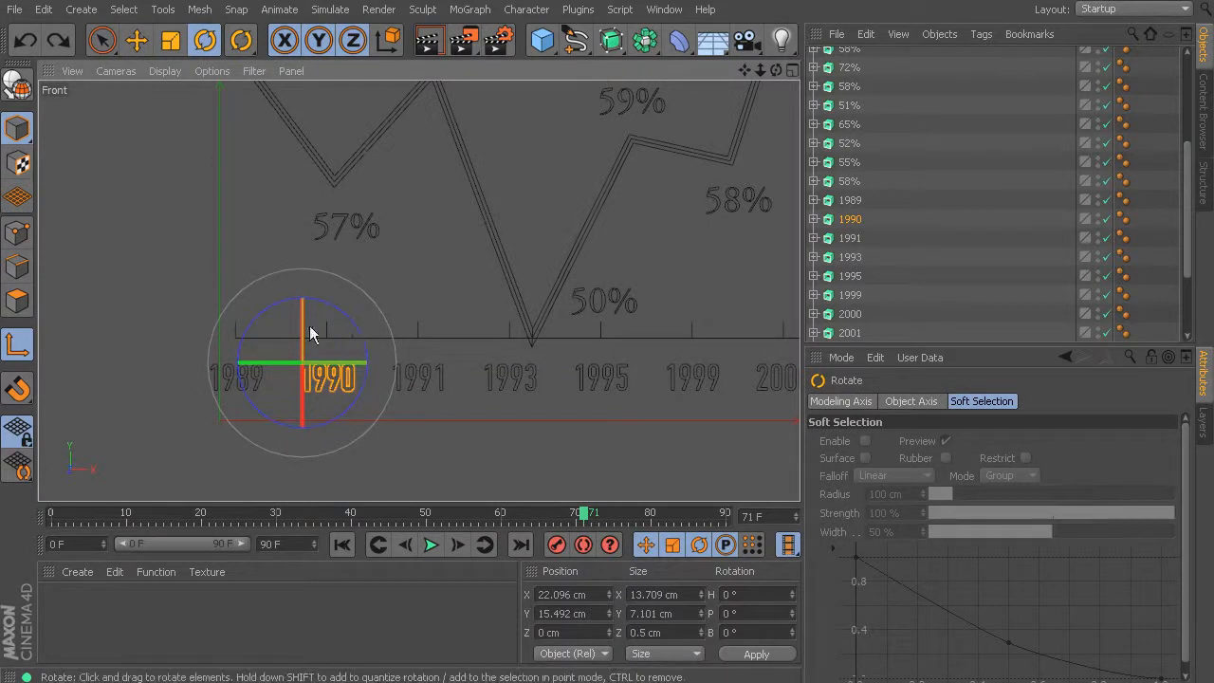
{"action": "left_click", "coordinate": [136, 40]}
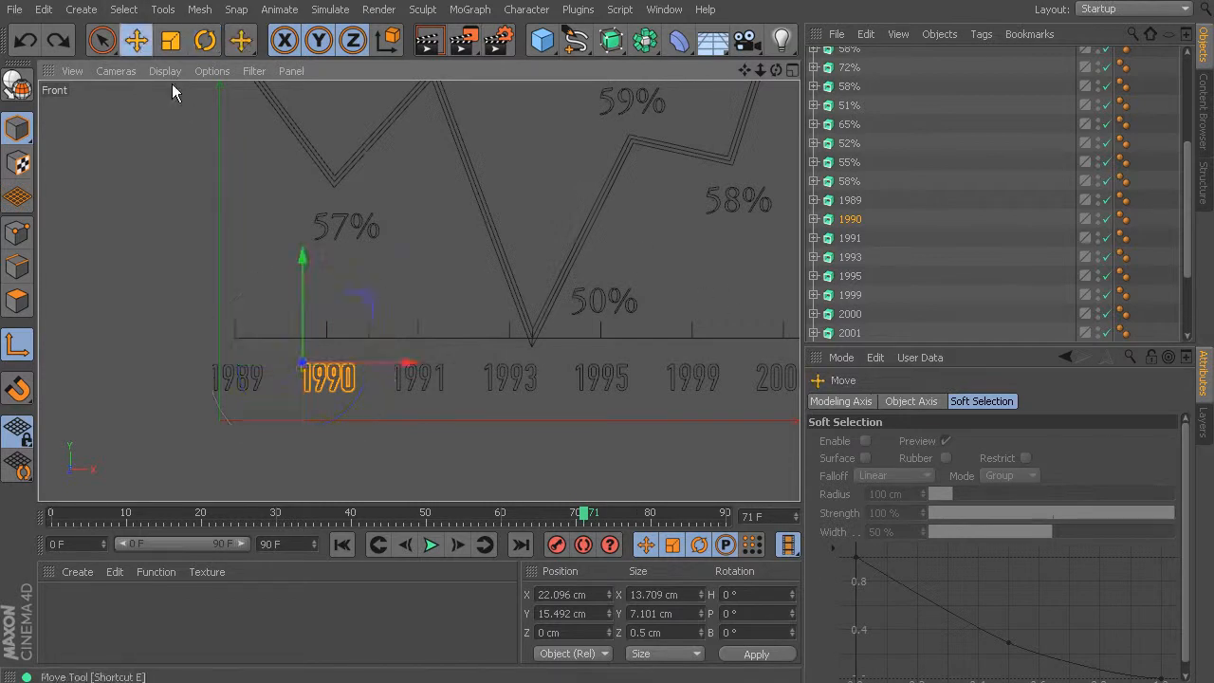
Move the axis of the 1991 label to its upper-left corner, at about X 46.5 cm, Y 15.5 cm
{"action": "left_click", "coordinate": [850, 238]}
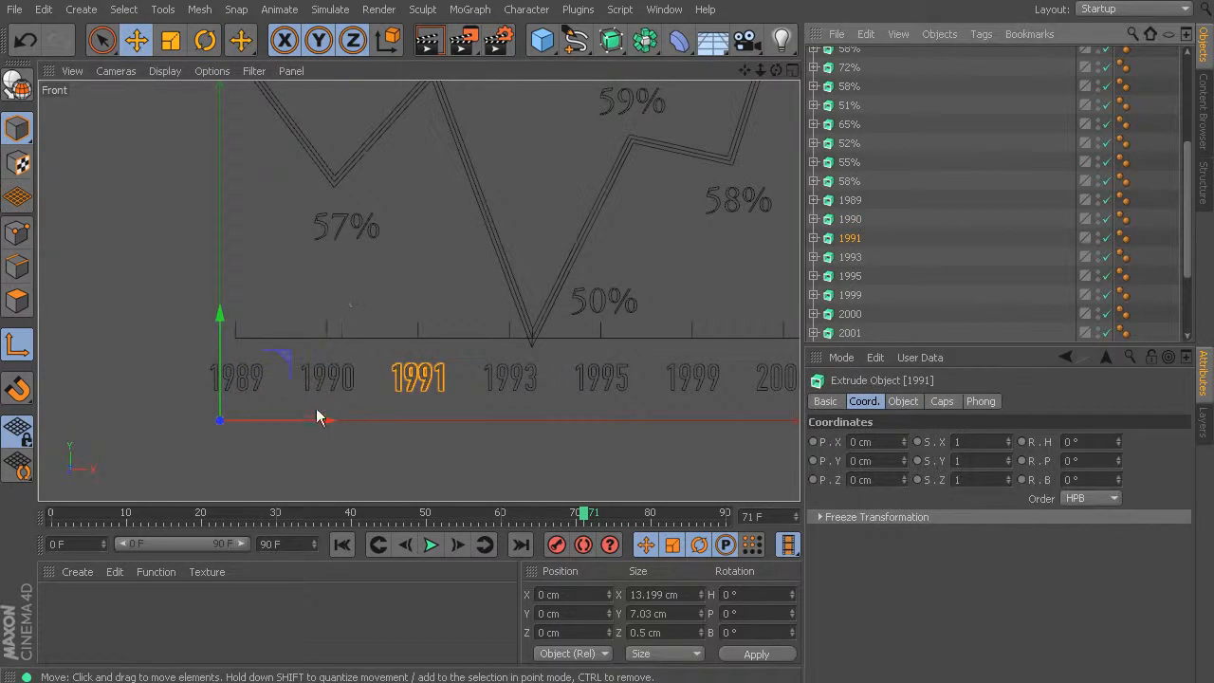
{"action": "left_click_drag", "start_coordinate": [328, 419], "coordinate": [504, 423]}
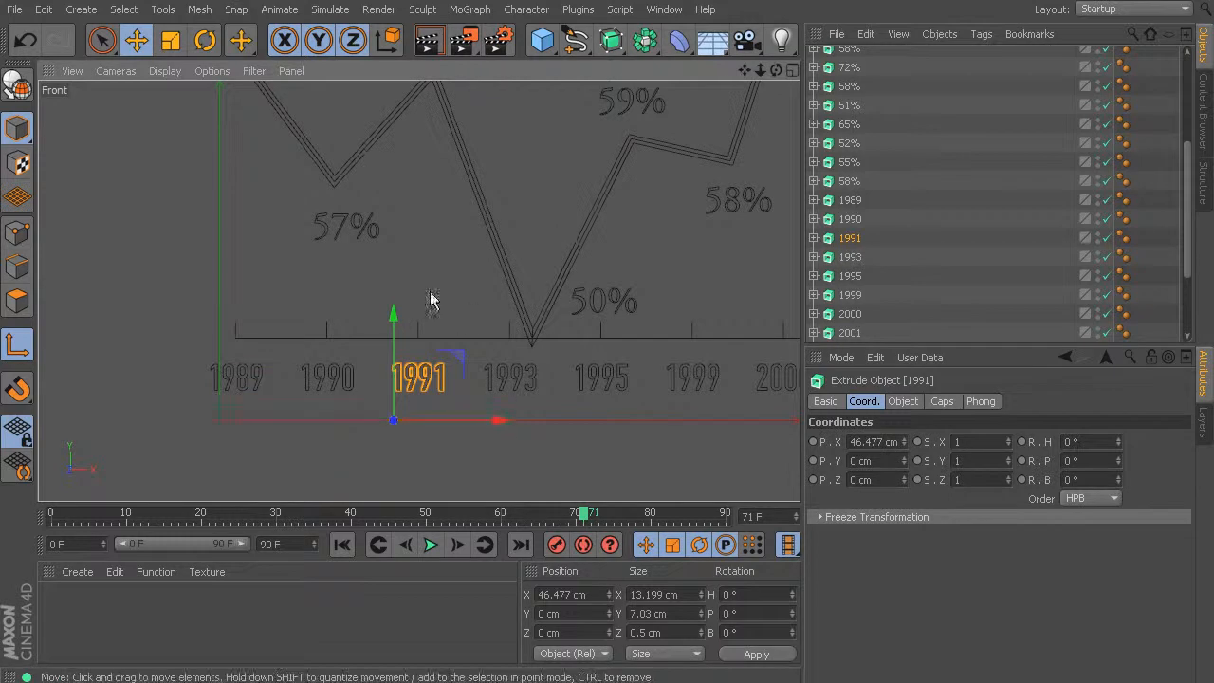
{"action": "left_click_drag", "start_coordinate": [394, 317], "coordinate": [396, 258]}
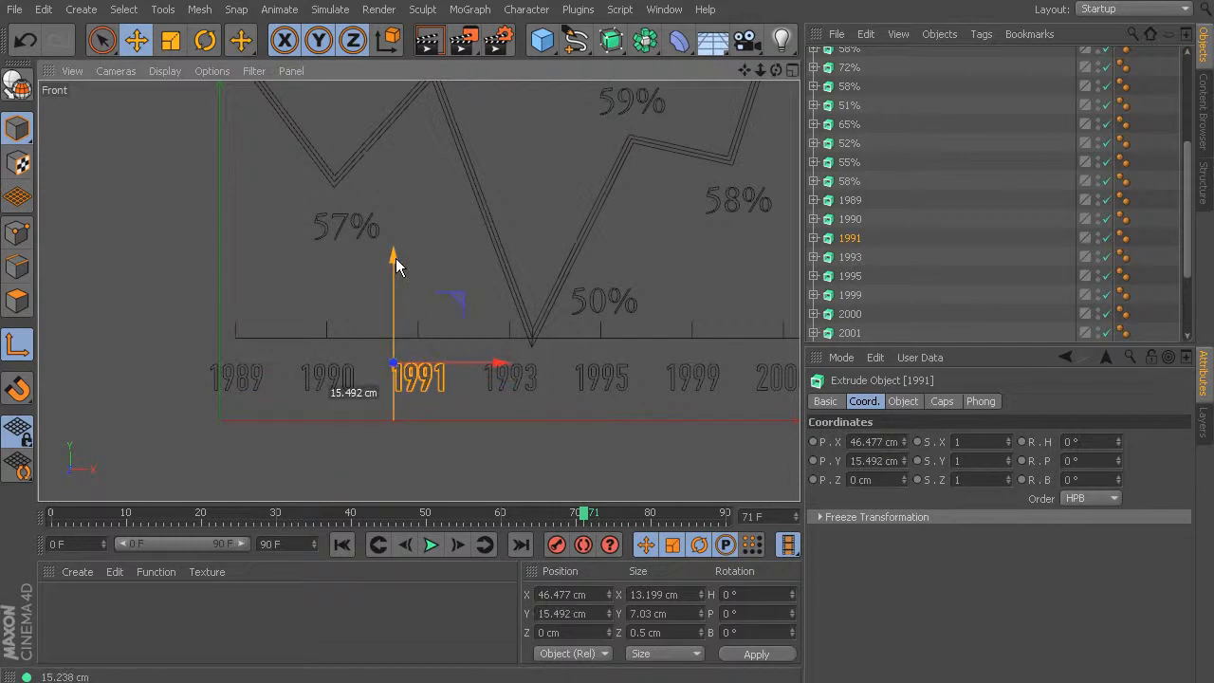
Move the axis of the 1993 label to its upper-left corner, at about X 71.1 cm, Y 15.2 cm
{"action": "left_click", "coordinate": [866, 260]}
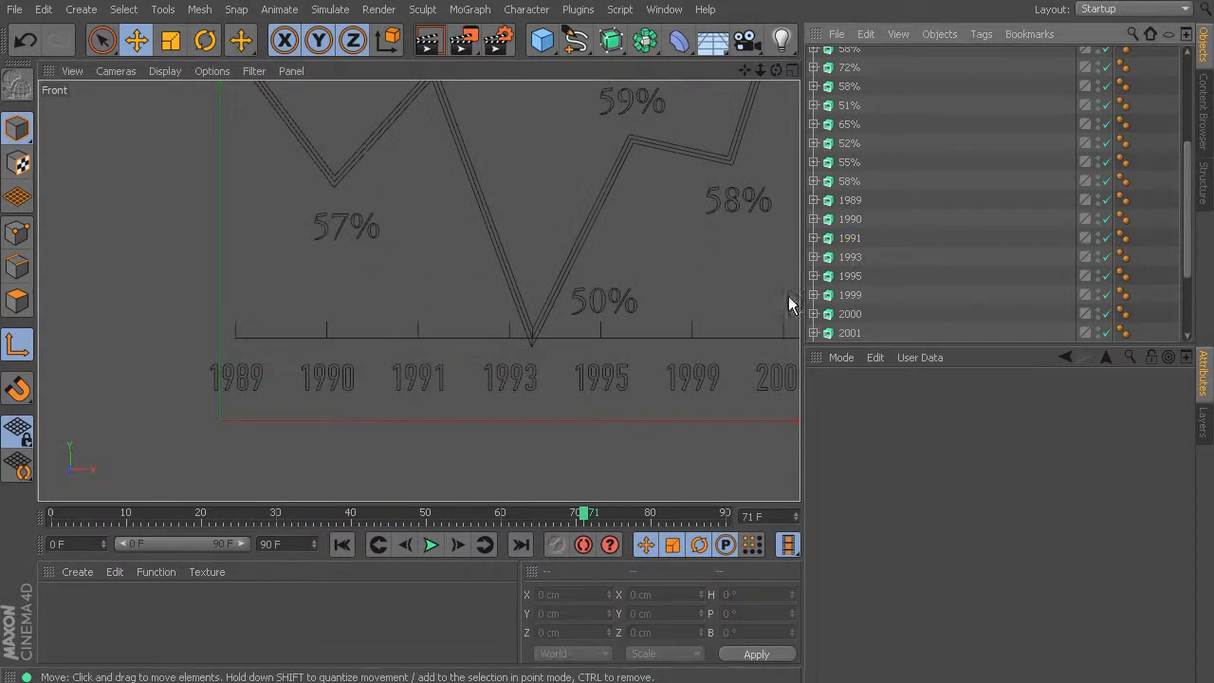
{"action": "left_click", "coordinate": [849, 258]}
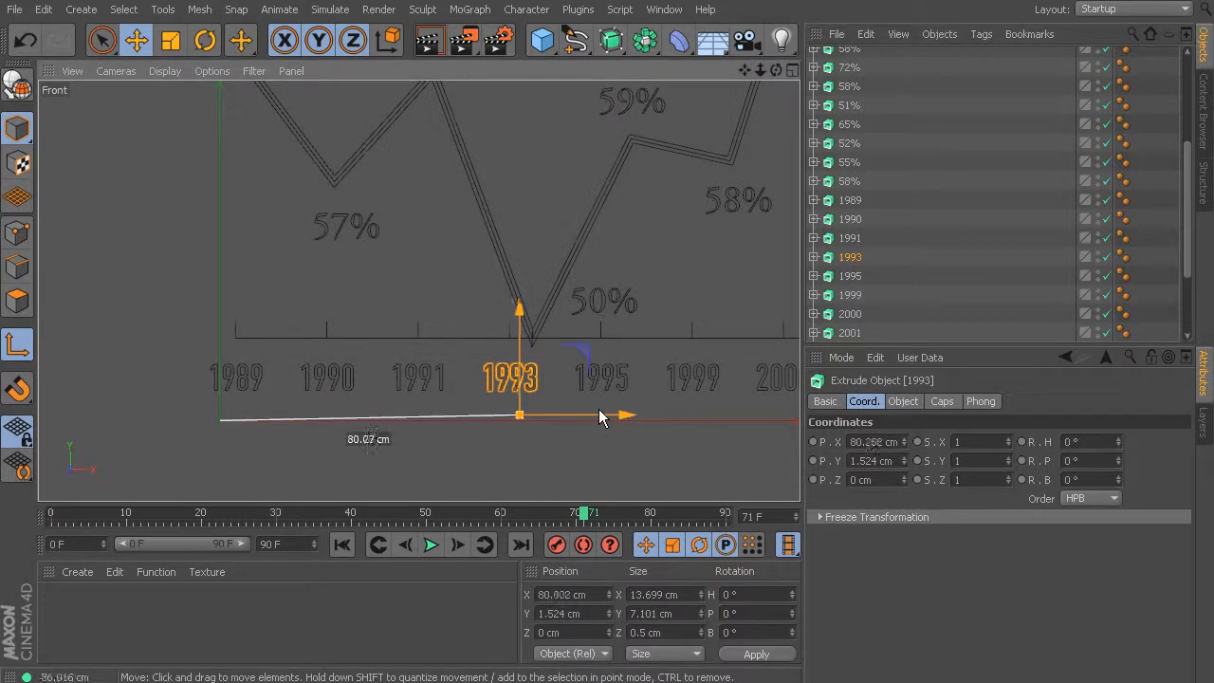
{"action": "left_click_drag", "start_coordinate": [514, 336], "coordinate": [523, 284]}
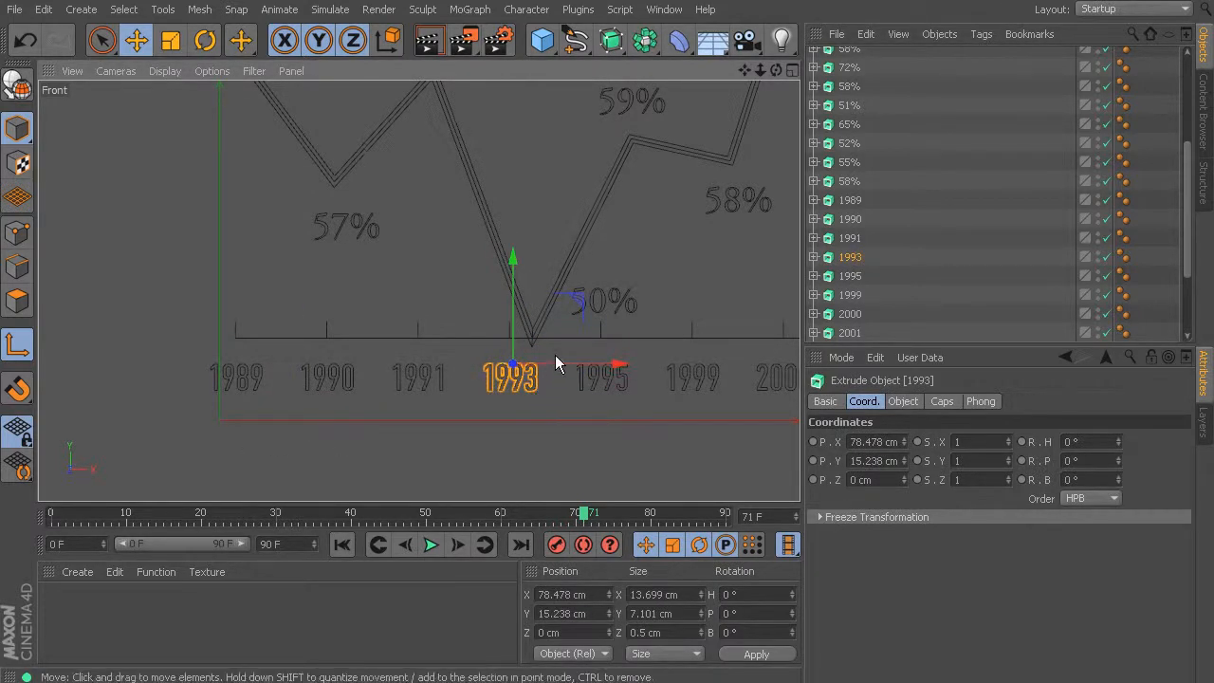
{"action": "left_click_drag", "start_coordinate": [560, 364], "coordinate": [532, 364]}
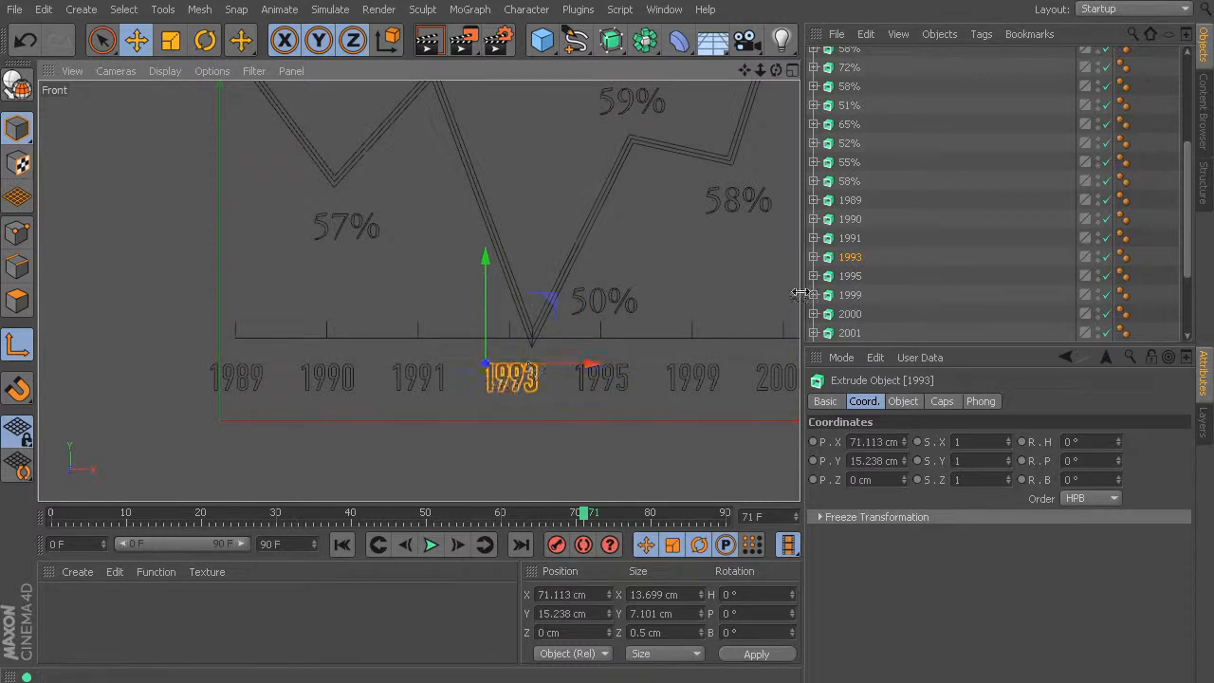
Move the axes of the 1995 and 1999 labels to the upper-left corners of their own text
{"action": "left_click", "coordinate": [848, 278]}
{"action": "left_click_drag", "start_coordinate": [298, 424], "coordinate": [654, 418]}
{"action": "left_click_drag", "start_coordinate": [577, 319], "coordinate": [568, 270]}
{"action": "left_click", "coordinate": [847, 295]}
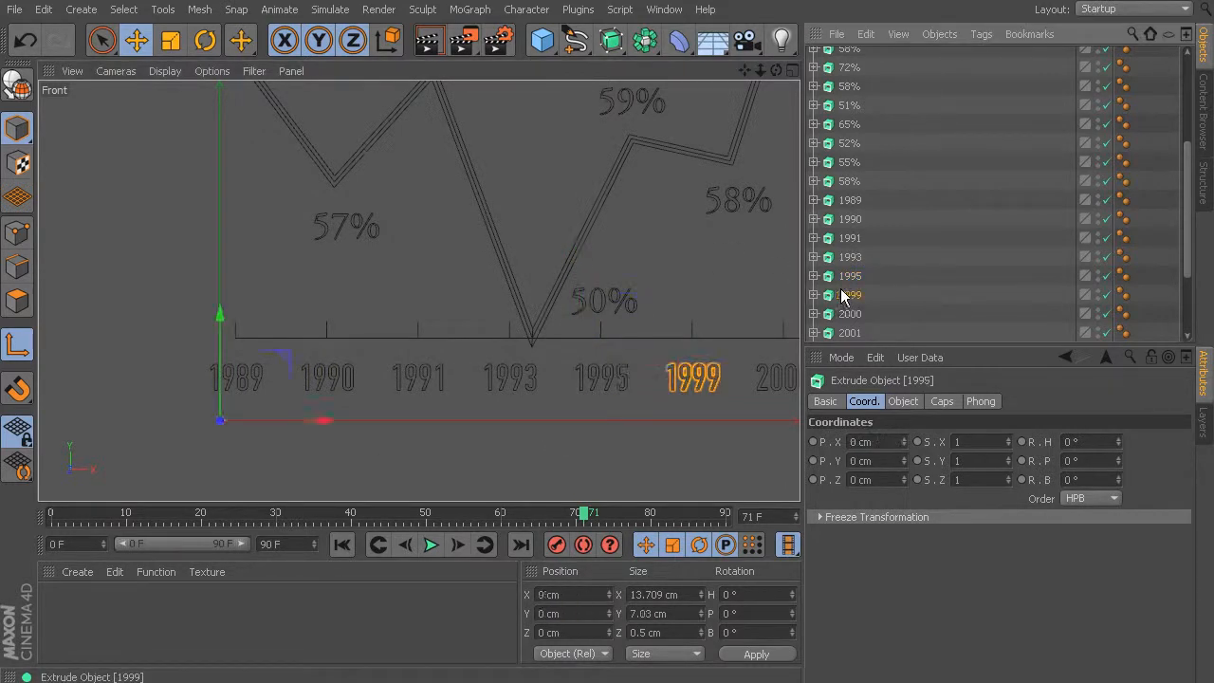
{"action": "left_click_drag", "start_coordinate": [290, 418], "coordinate": [738, 415]}
{"action": "left_click_drag", "start_coordinate": [667, 334], "coordinate": [667, 277]}
Move the axis of the 2000 label to its upper-left corner, at about X 143.7 cm, Y 15.7 cm
{"action": "left_click", "coordinate": [849, 314]}
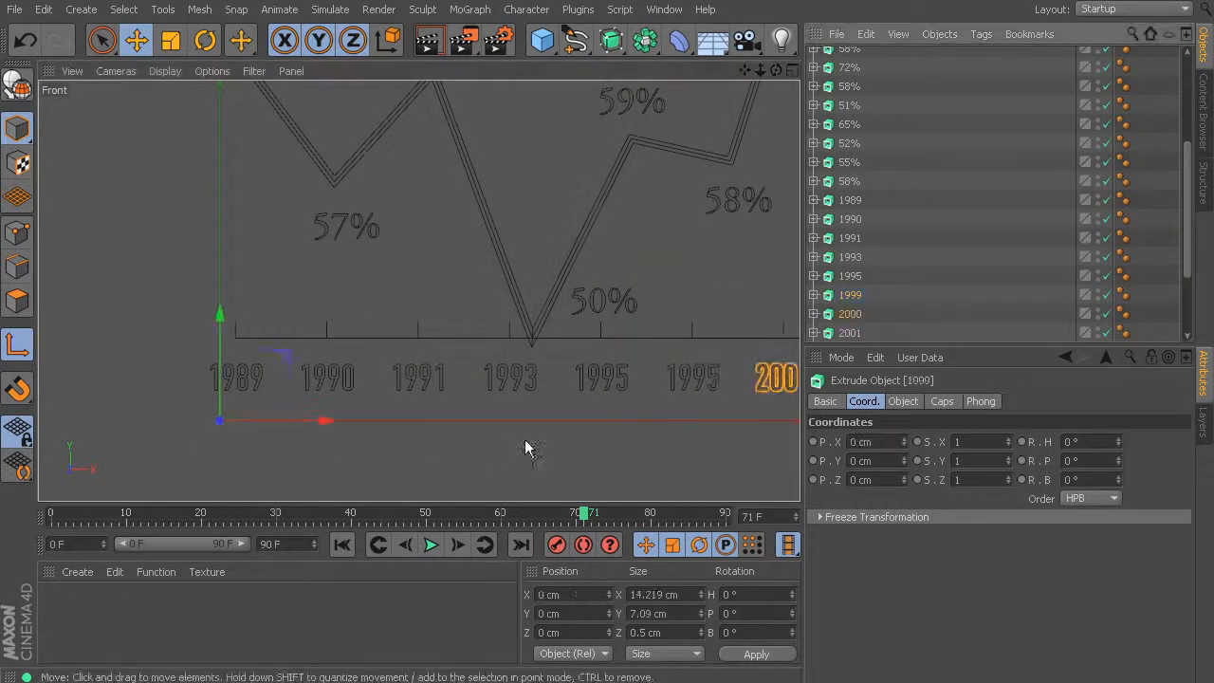
{"action": "left_click_drag", "start_coordinate": [340, 422], "coordinate": [799, 418]}
{"action": "left_click_drag", "start_coordinate": [761, 318], "coordinate": [765, 256]}
Move the axis of the 63% label to the middle of its text in the front view, at about X 6.9 cm, Y 110.5 cm
{"action": "middle_click_drag", "start_coordinate": [689, 350], "coordinate": [79, 329], "text": "alt"}
{"action": "middle_click_drag", "start_coordinate": [334, 292], "coordinate": [637, 447], "text": "alt"}
{"action": "mouse_move", "coordinate": [189, 239]}
{"action": "middle_mouse_down", "text": "alt"}
{"action": "mouse_move", "coordinate": [239, 252]}
{"action": "mouse_move", "coordinate": [695, 222]}
{"action": "middle_mouse_up", "text": "alt"}
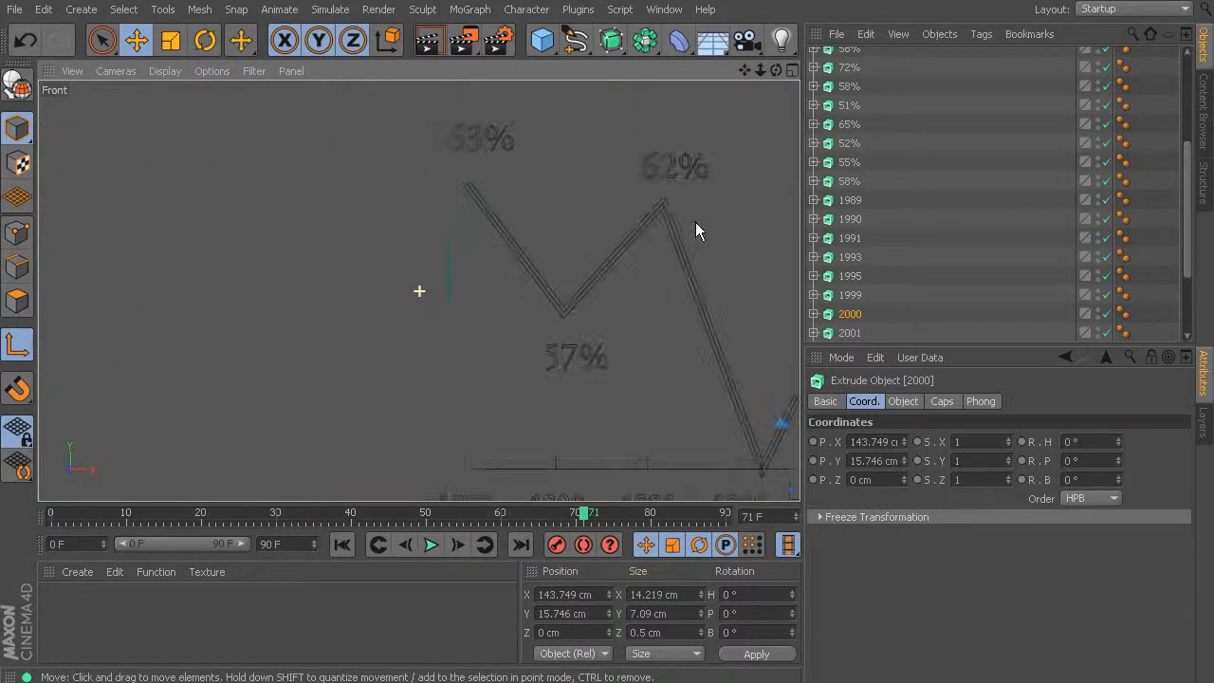
{"action": "left_click", "coordinate": [874, 140]}
{"action": "scroll", "coordinate": [871, 139], "scroll_direction": "up", "scroll_amount": 4}
{"action": "left_click", "coordinate": [858, 134]}
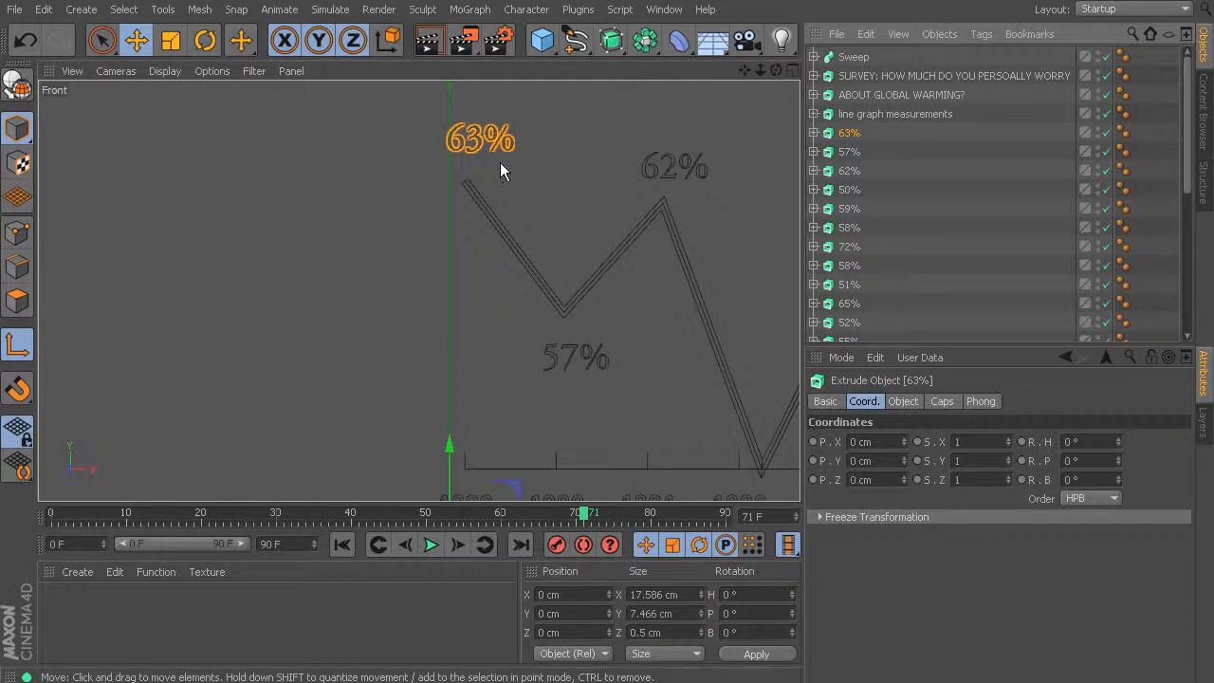
{"action": "middle_click_drag", "start_coordinate": [526, 372], "coordinate": [419, 308], "text": "alt"}
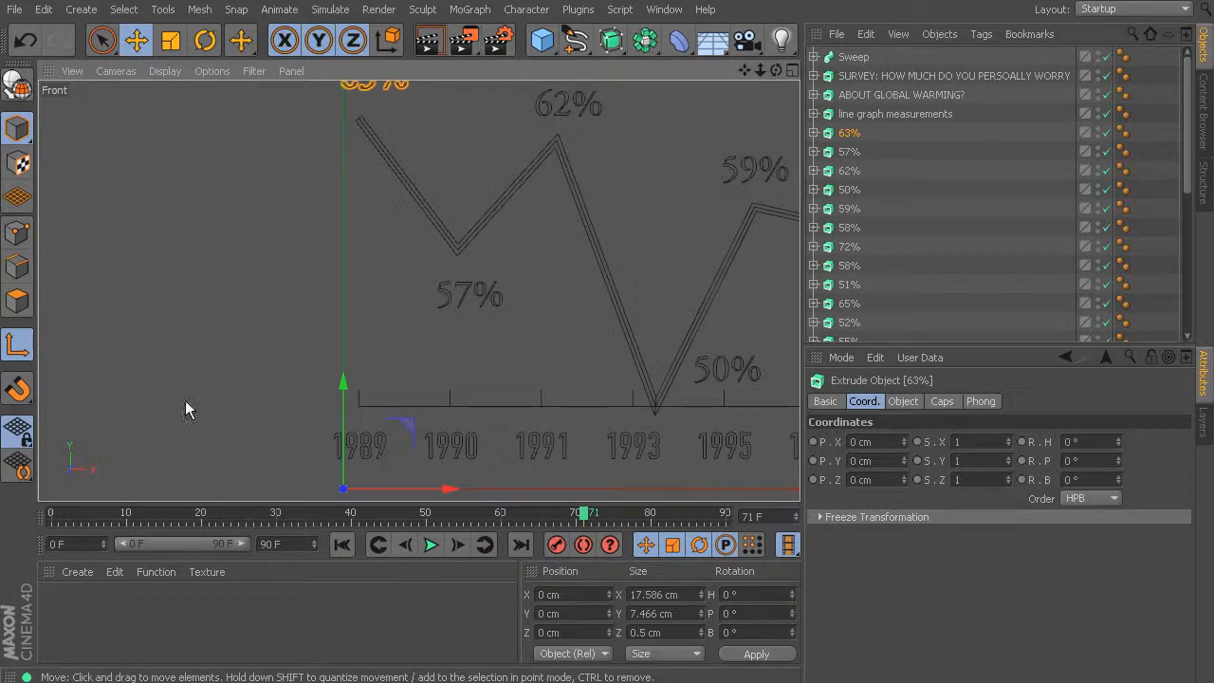
{"action": "middle_click_drag", "start_coordinate": [402, 155], "coordinate": [419, 243], "text": "alt"}
{"action": "left_click_drag", "start_coordinate": [357, 463], "coordinate": [358, 324]}
{"action": "left_click_drag", "start_coordinate": [459, 164], "coordinate": [490, 166]}
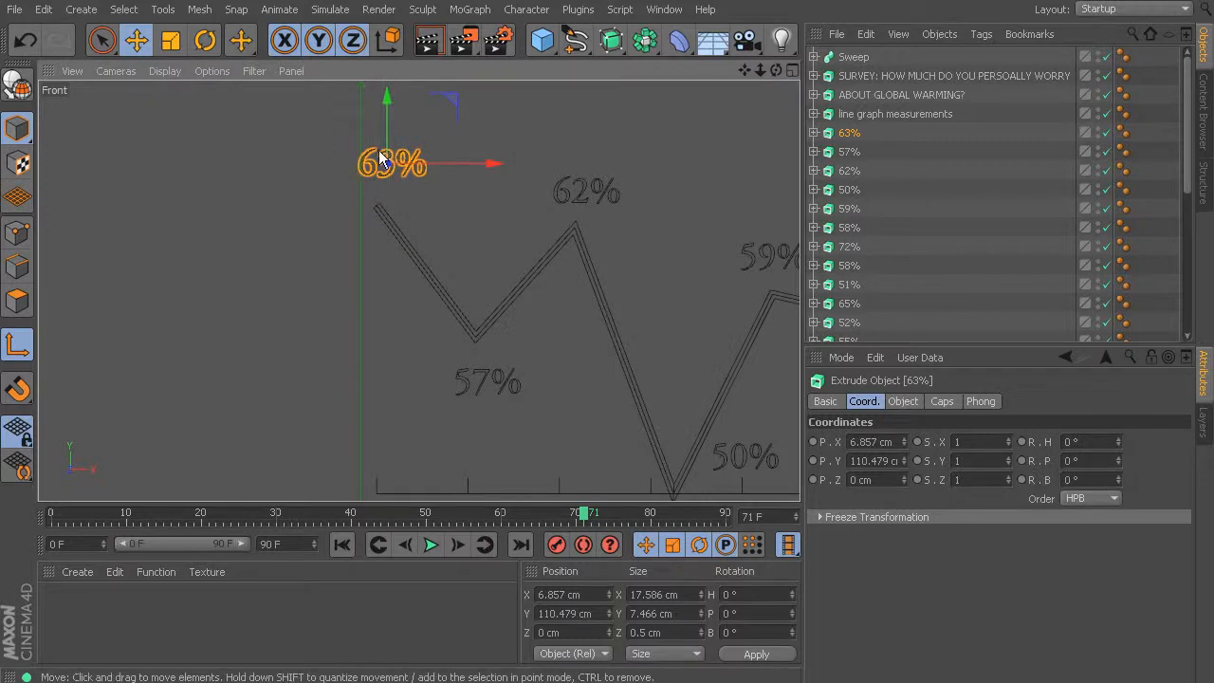
In the right view, center the 63% label's axis within the extrusion's depth, at about Z 0.22 cm
{"action": "middle_click", "coordinate": [344, 175]}
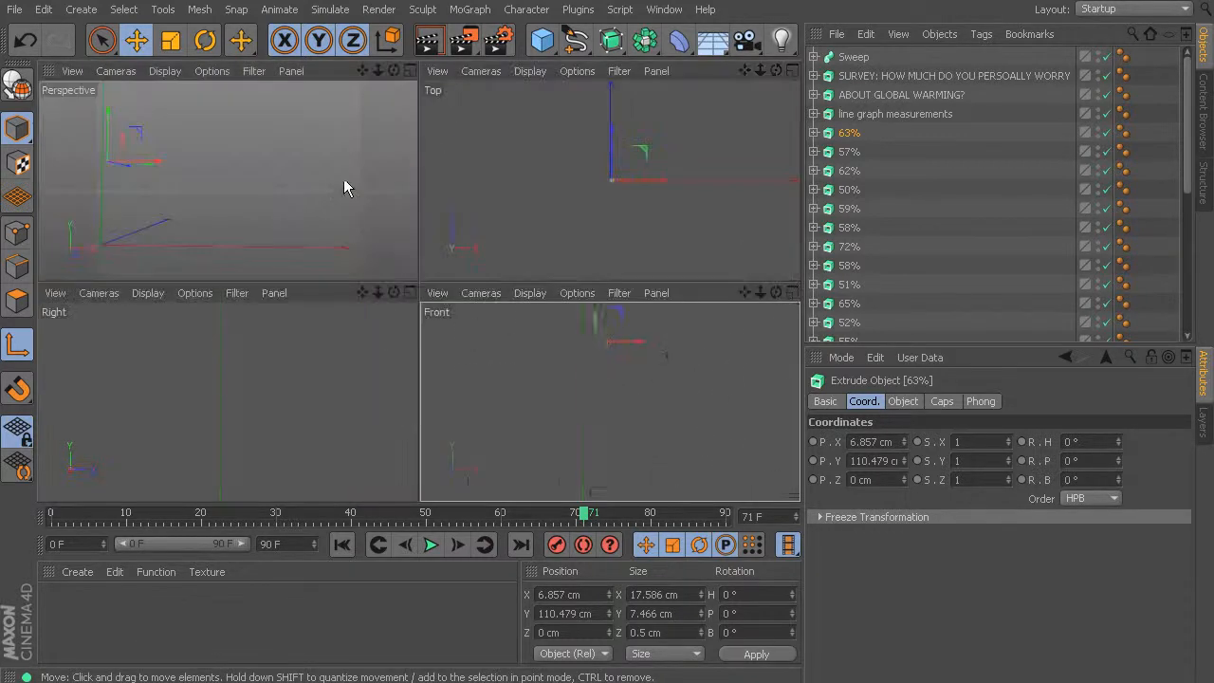
{"action": "middle_click", "coordinate": [221, 372]}
{"action": "left_click_drag", "start_coordinate": [461, 339], "coordinate": [468, 363], "text": "alt"}
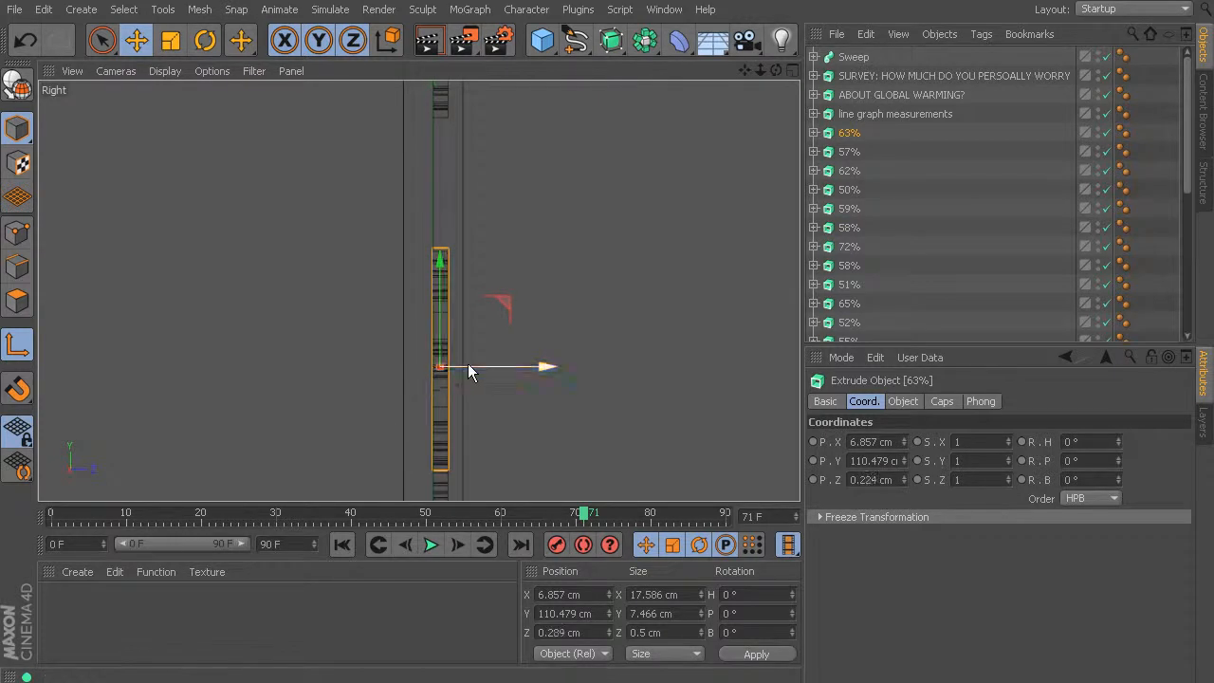
In the front view, move the axis of the 57% label to the middle of its text, at about X 32.1 cm, Y 52 cm
{"action": "left_click", "coordinate": [849, 152]}
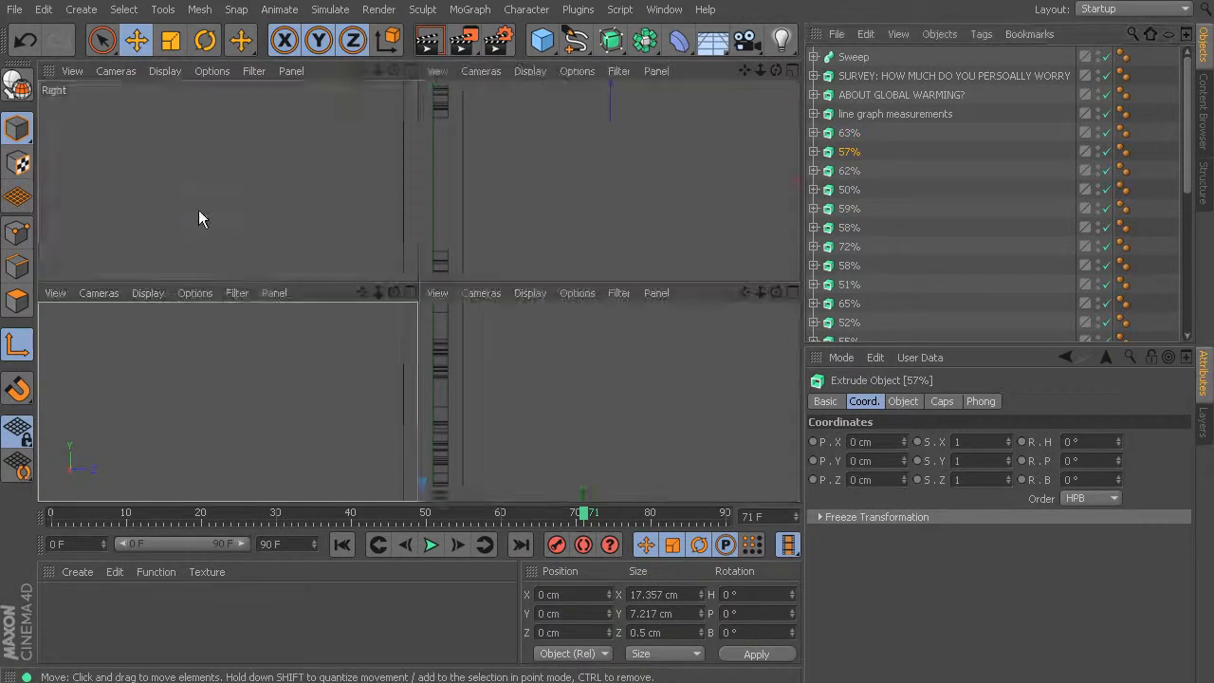
{"action": "middle_click", "coordinate": [198, 214]}
{"action": "middle_click", "coordinate": [404, 214]}
{"action": "left_click_drag", "start_coordinate": [232, 430], "coordinate": [294, 431]}
{"action": "left_click_drag", "start_coordinate": [201, 327], "coordinate": [203, 238]}
{"action": "middle_click", "coordinate": [292, 361]}
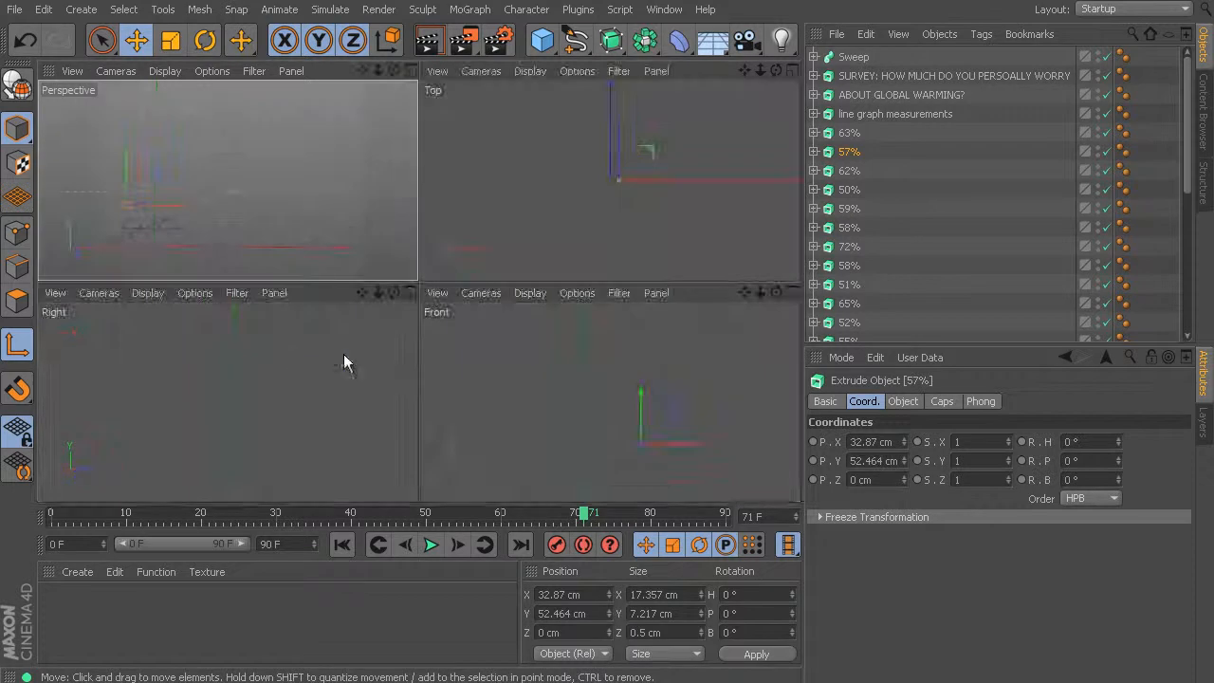
{"action": "middle_click", "coordinate": [661, 354]}
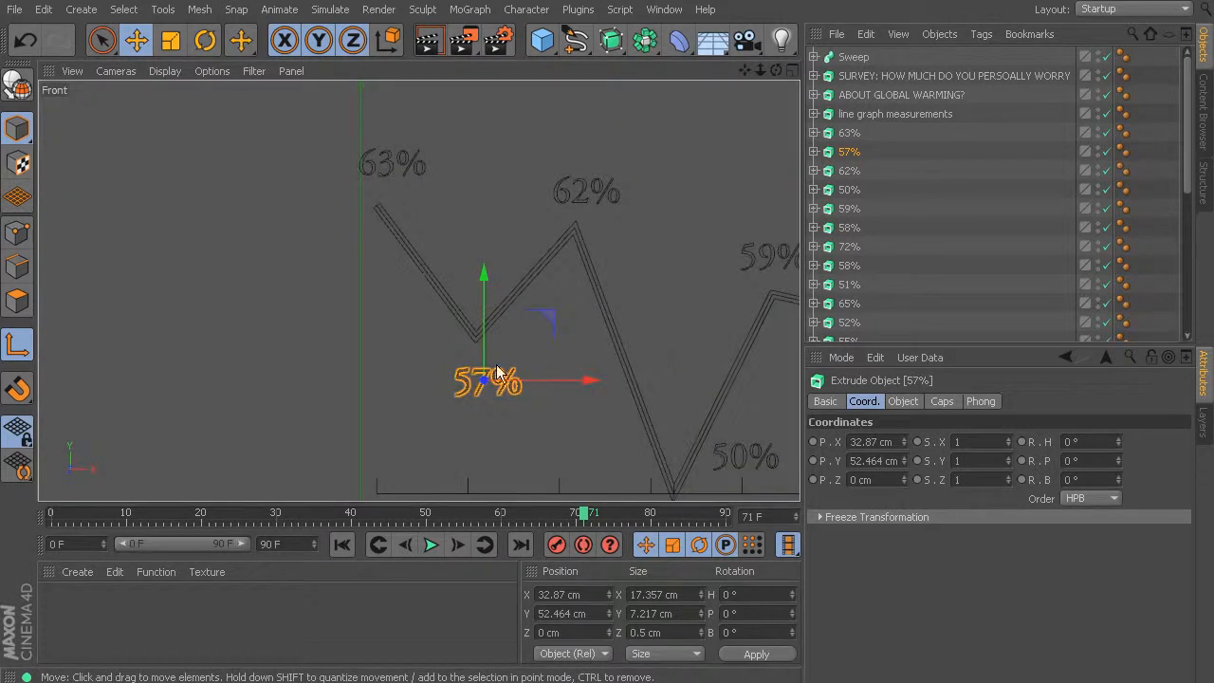
{"action": "left_click_drag", "start_coordinate": [518, 379], "coordinate": [515, 379]}
{"action": "left_click_drag", "start_coordinate": [479, 300], "coordinate": [478, 304]}
In the right view, center the 57% label's axis within the extrusion's depth, at about Z 0.24 cm
{"action": "middle_click", "coordinate": [632, 302]}
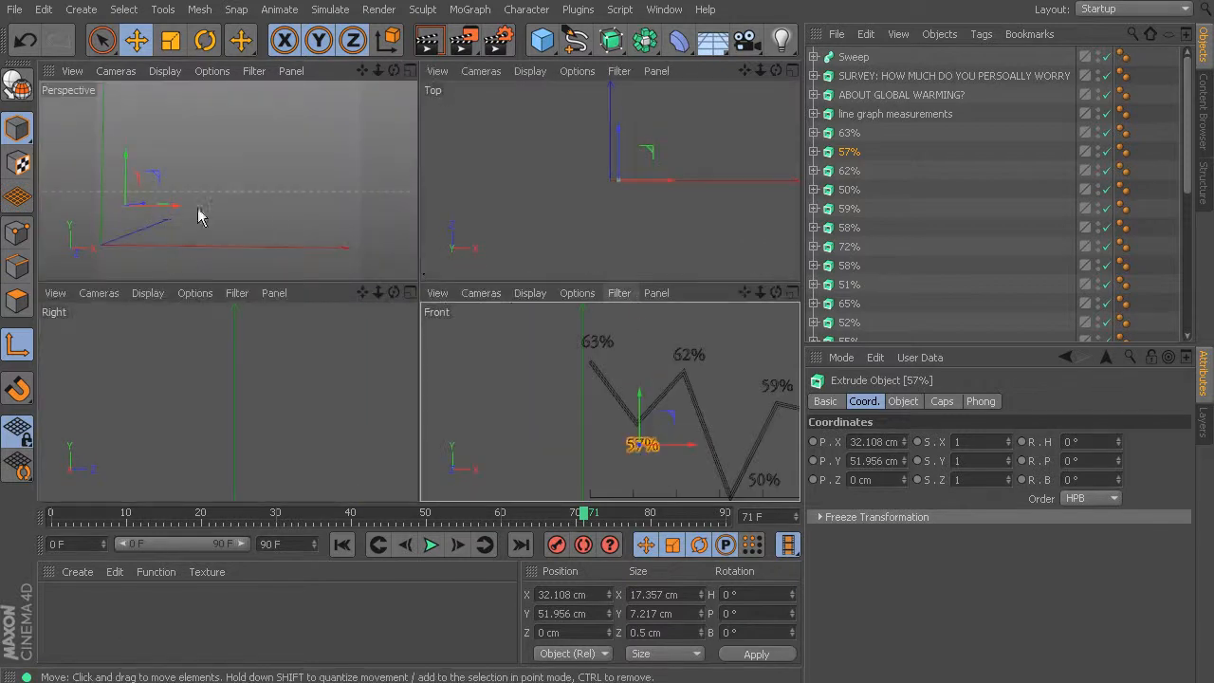
{"action": "middle_click", "coordinate": [181, 388]}
{"action": "scroll", "coordinate": [440, 332], "scroll_direction": "down", "scroll_amount": 5}
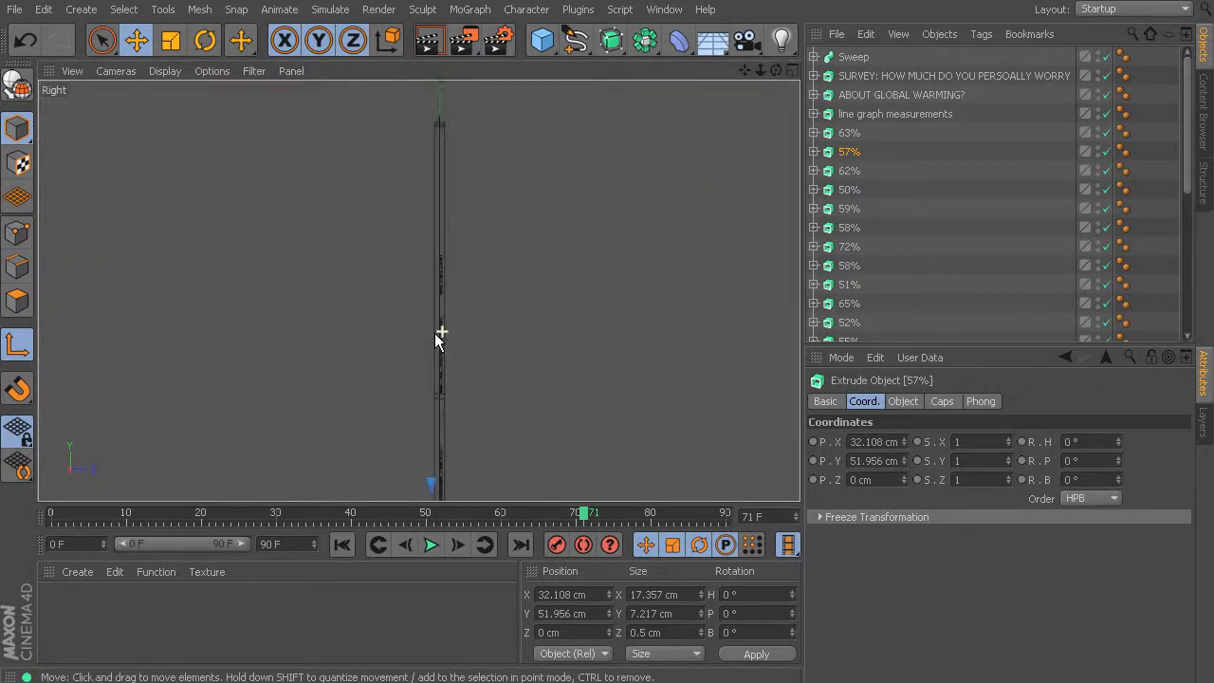
{"action": "middle_click_drag", "start_coordinate": [446, 342], "coordinate": [448, 168], "text": "alt"}
{"action": "scroll", "coordinate": [427, 303], "scroll_direction": "up", "scroll_amount": 6}
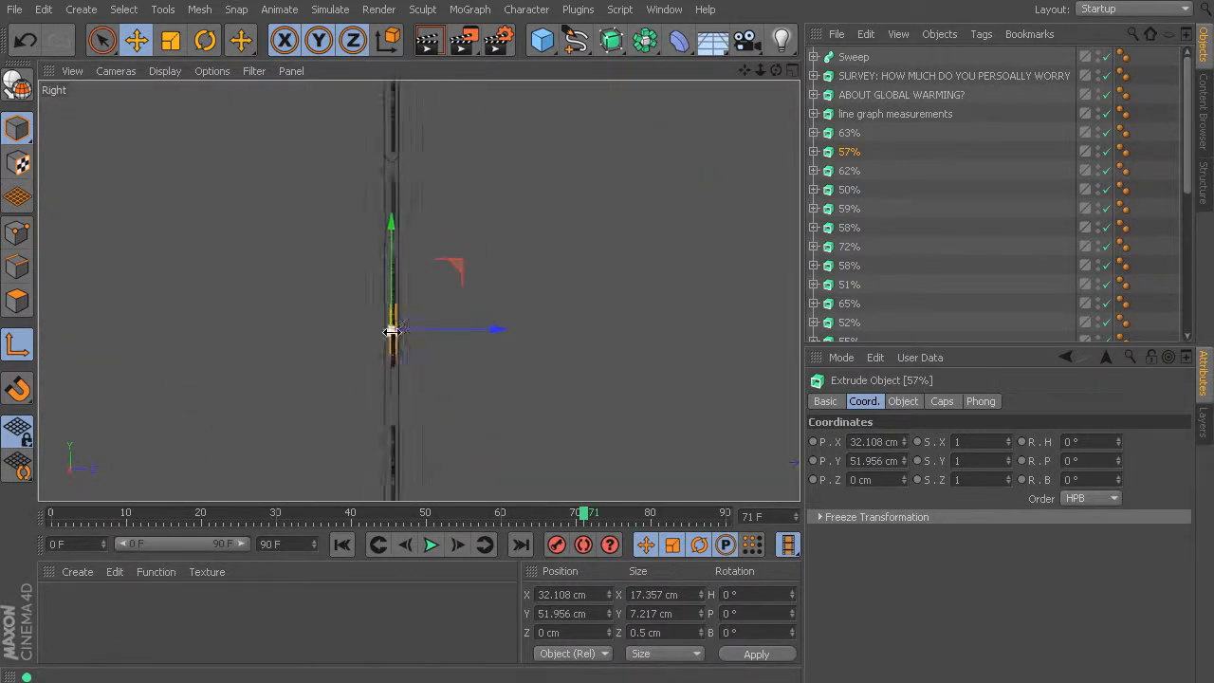
{"action": "left_click_drag", "start_coordinate": [393, 336], "coordinate": [399, 334]}
In the perspective view, try moving the 58% label's spline at the line's far end along X, undoing the move
{"action": "middle_click", "coordinate": [114, 247]}
{"action": "middle_click", "coordinate": [114, 248]}
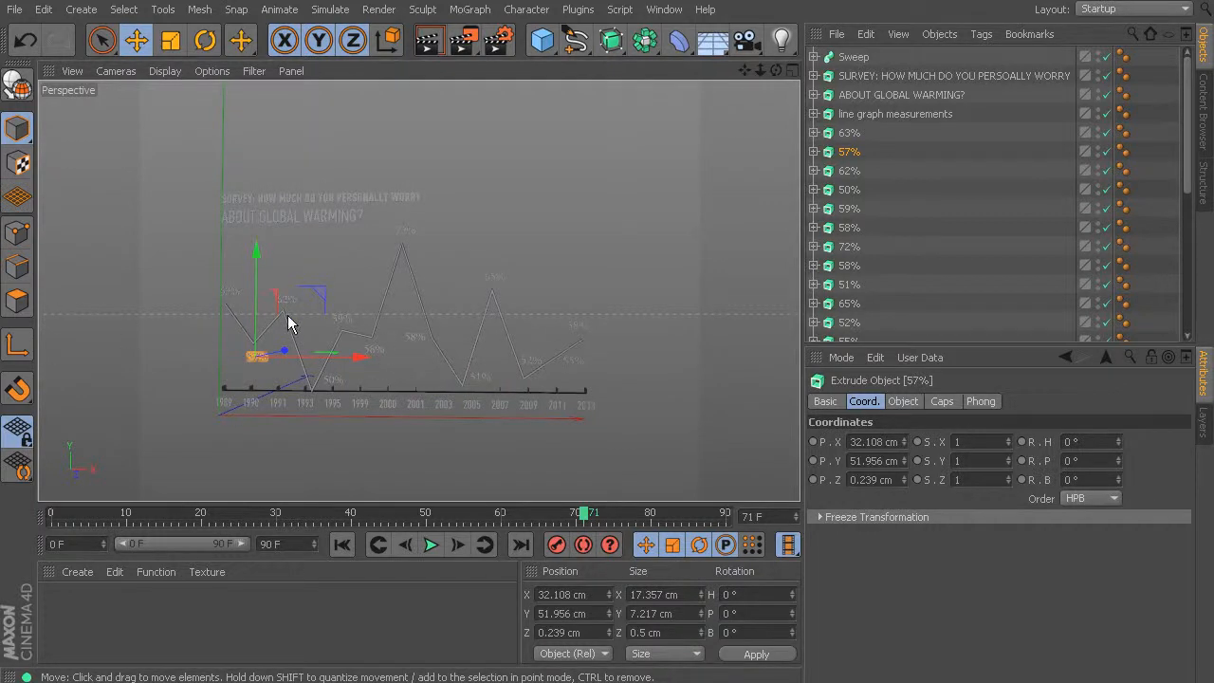
{"action": "left_click", "coordinate": [578, 327]}
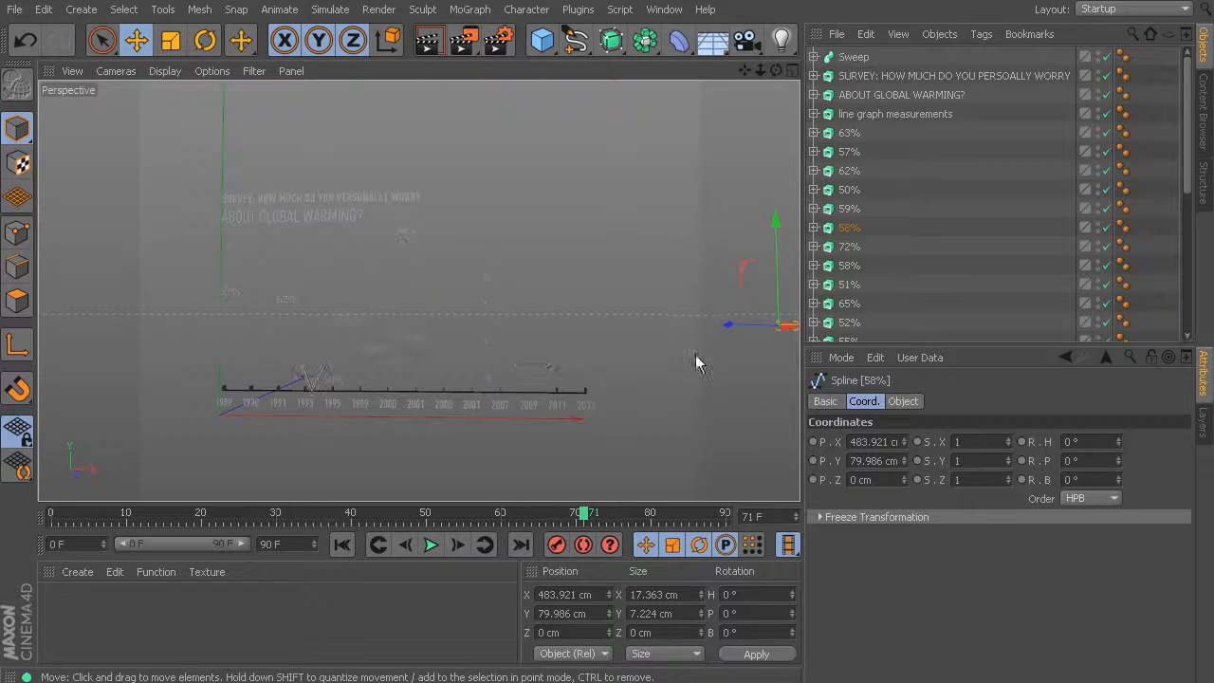
{"action": "key", "text": "ctrl+z"}
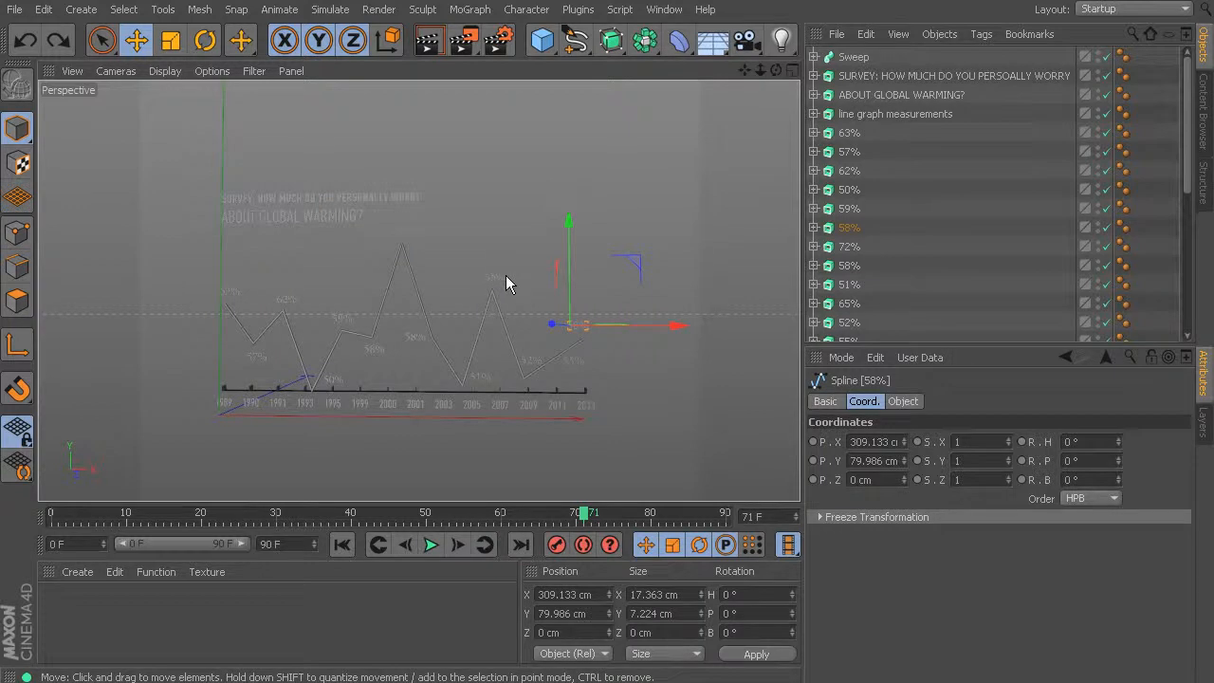
Select the spline of the SURVEY title in the perspective view
{"action": "left_click", "coordinate": [350, 196]}
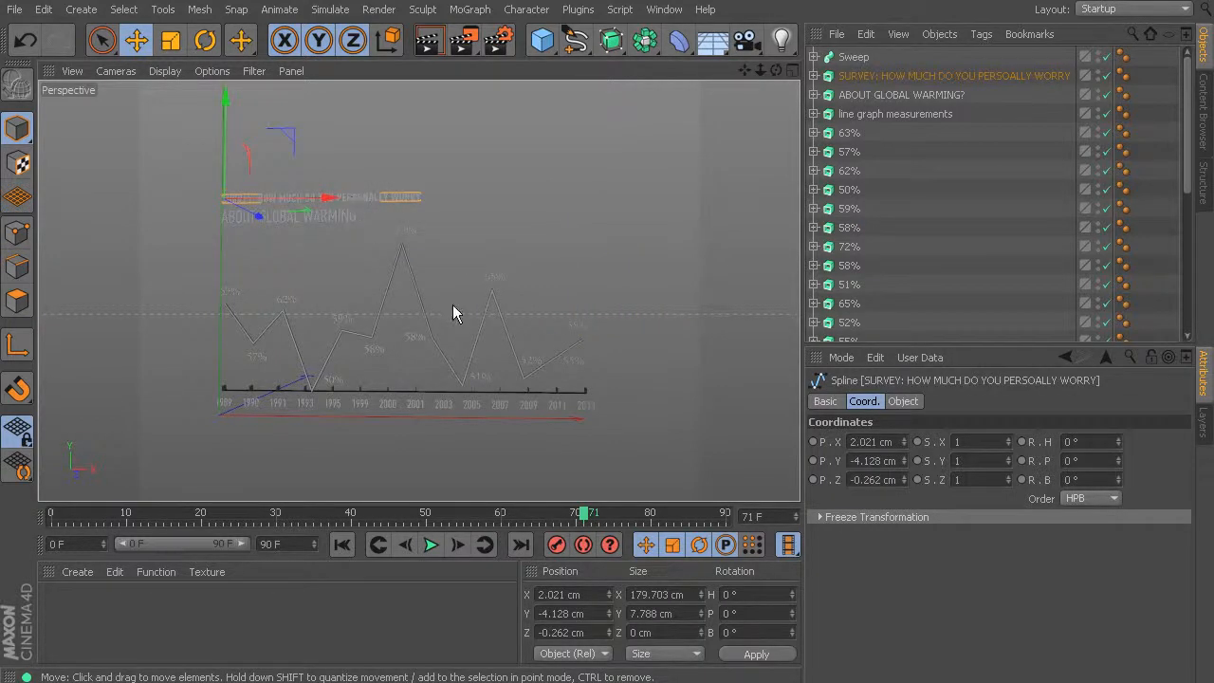